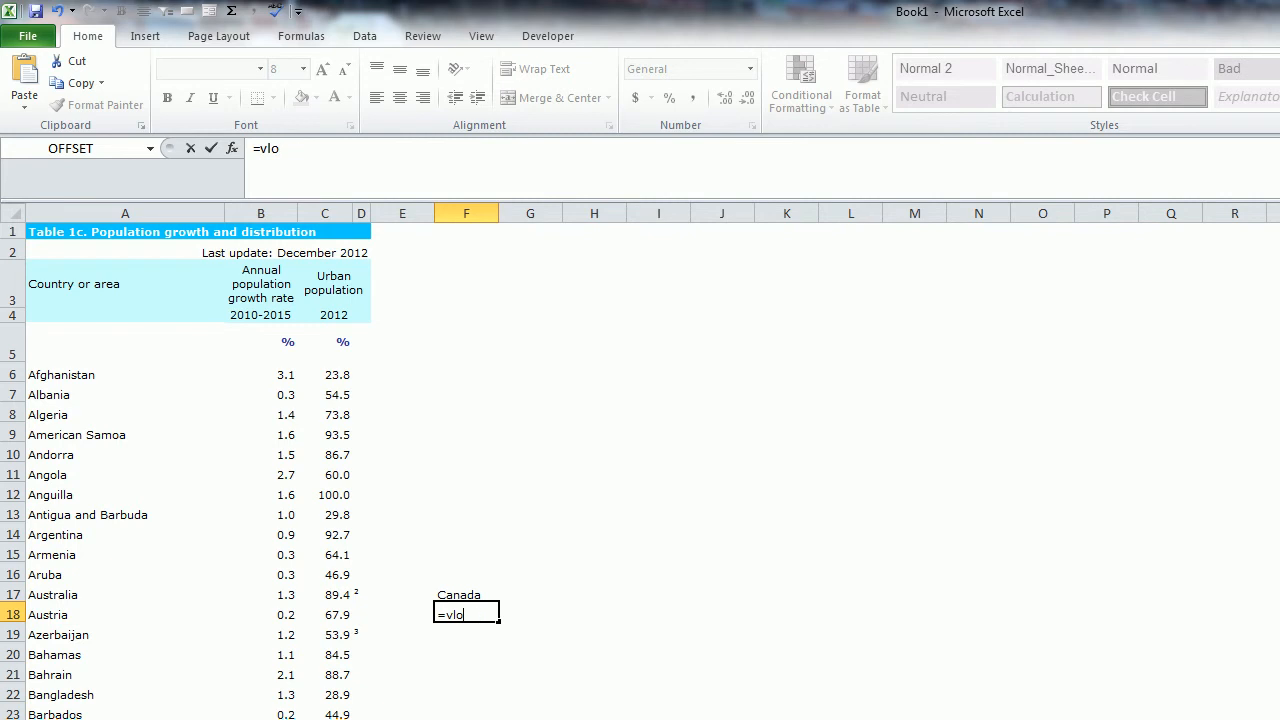
- Complete the VLOOKUP formula in F18 to look up F17 in A1:D300 and return column 2 with FALSE for an exact match
{"action": "type", "text": "okup("}
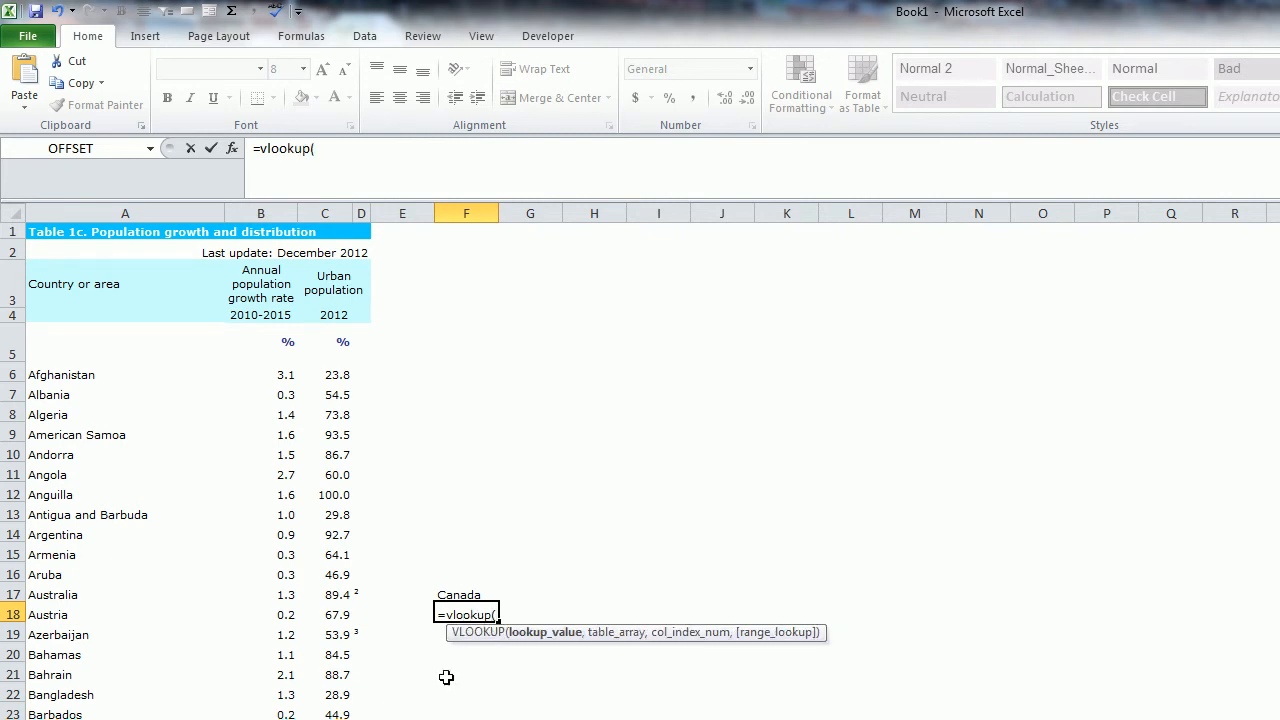
{"action": "left_click", "coordinate": [478, 592]}
{"action": "type", "text": ","}
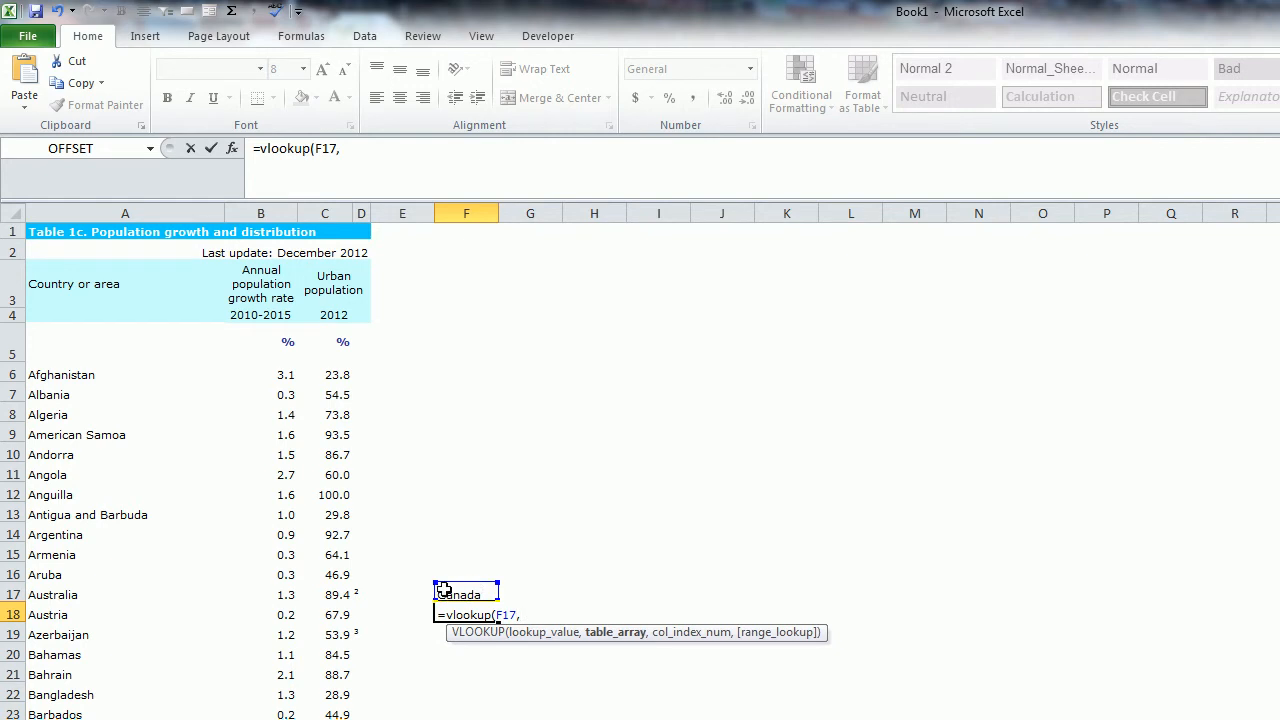
{"action": "left_click_drag", "start_coordinate": [172, 233], "coordinate": [202, 447]}
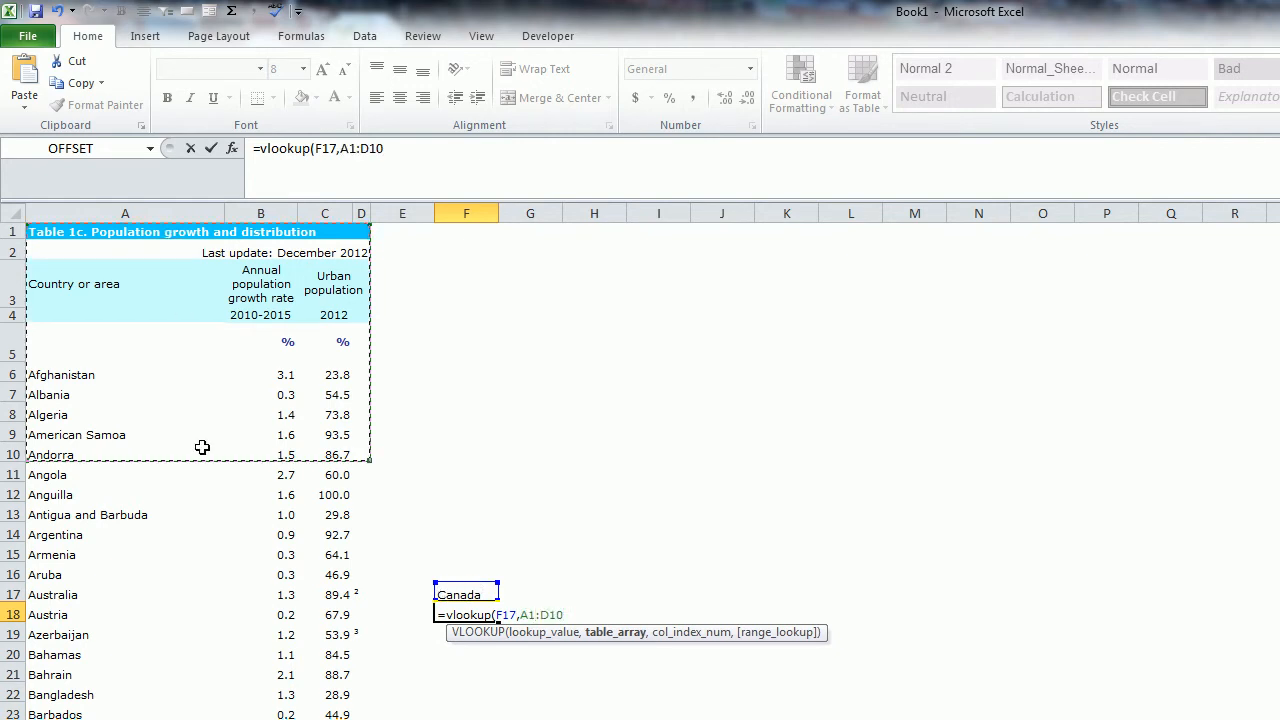
{"action": "key", "text": "BackSpace"}
{"action": "type", "text": "300,"}
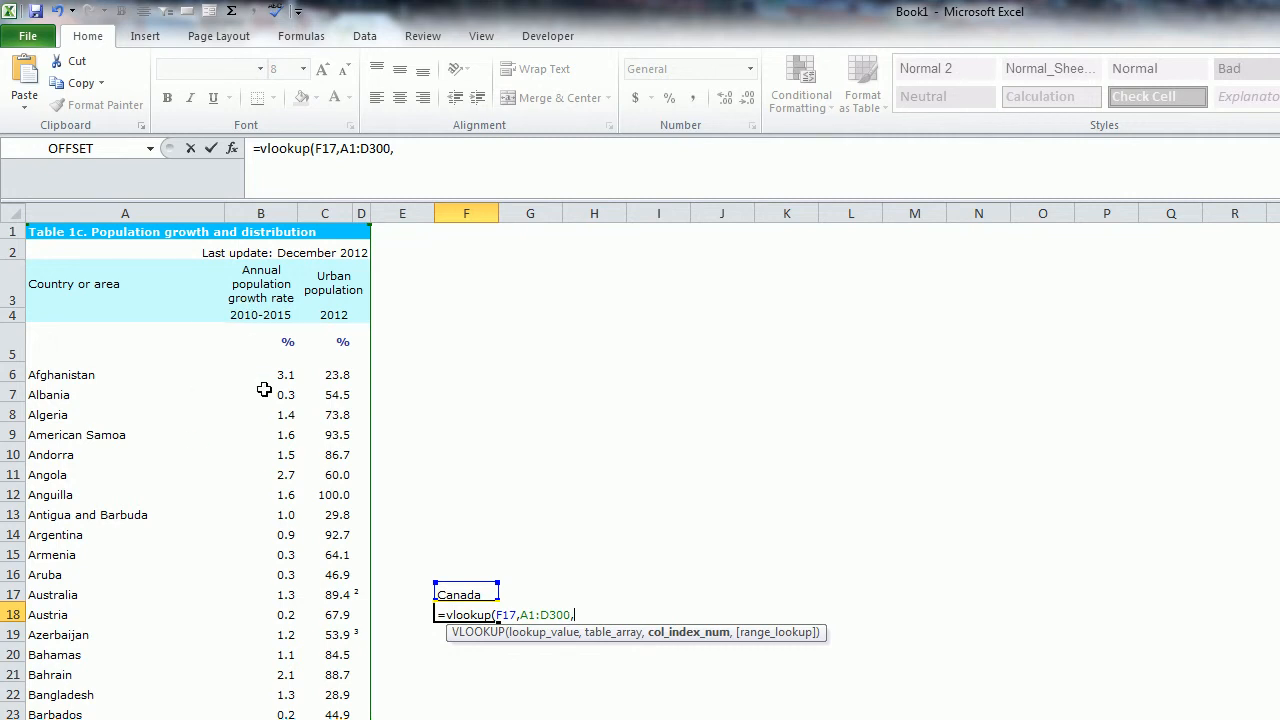
{"action": "type", "text": "2,false"}
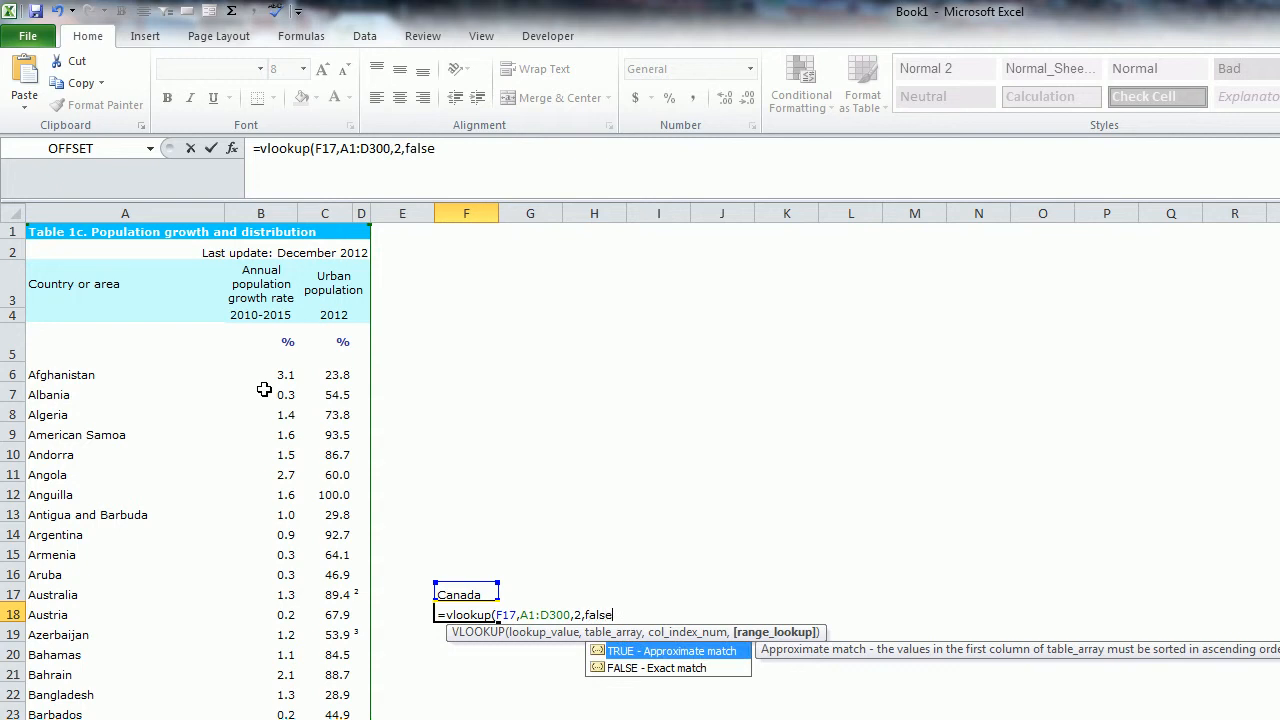
{"action": "type", "text": ")"}
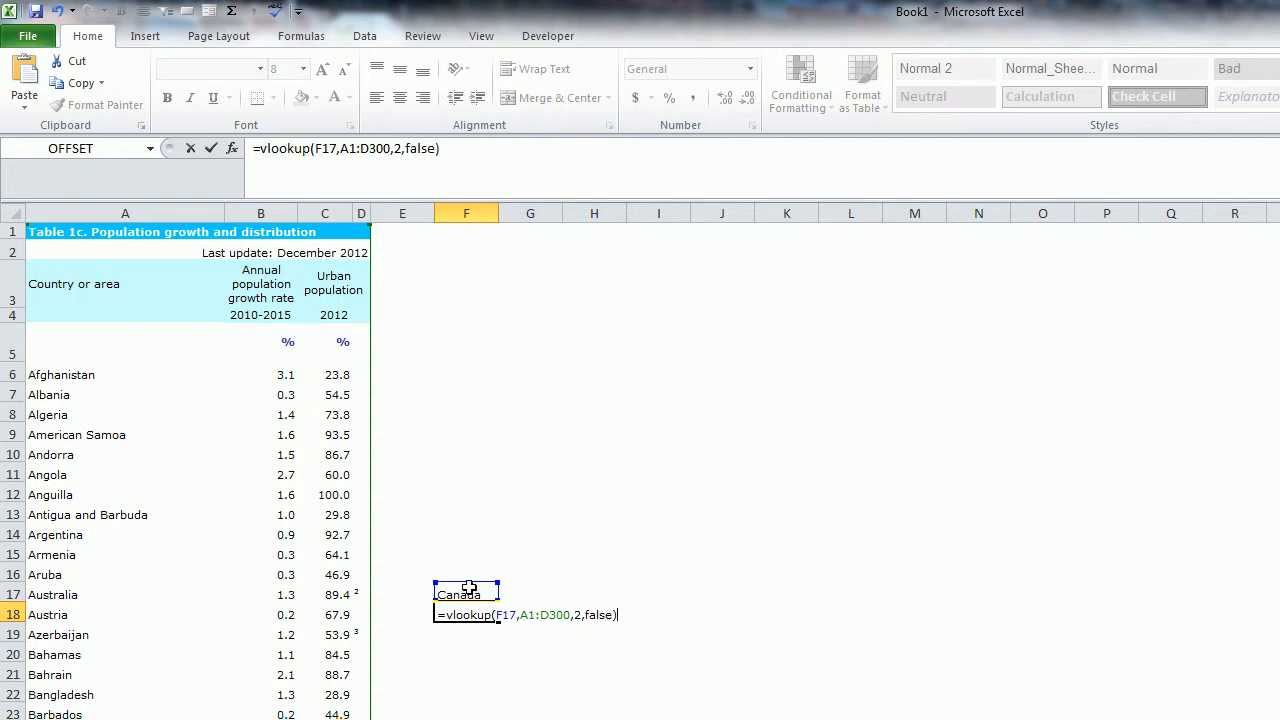
{"action": "key", "text": "Return"}
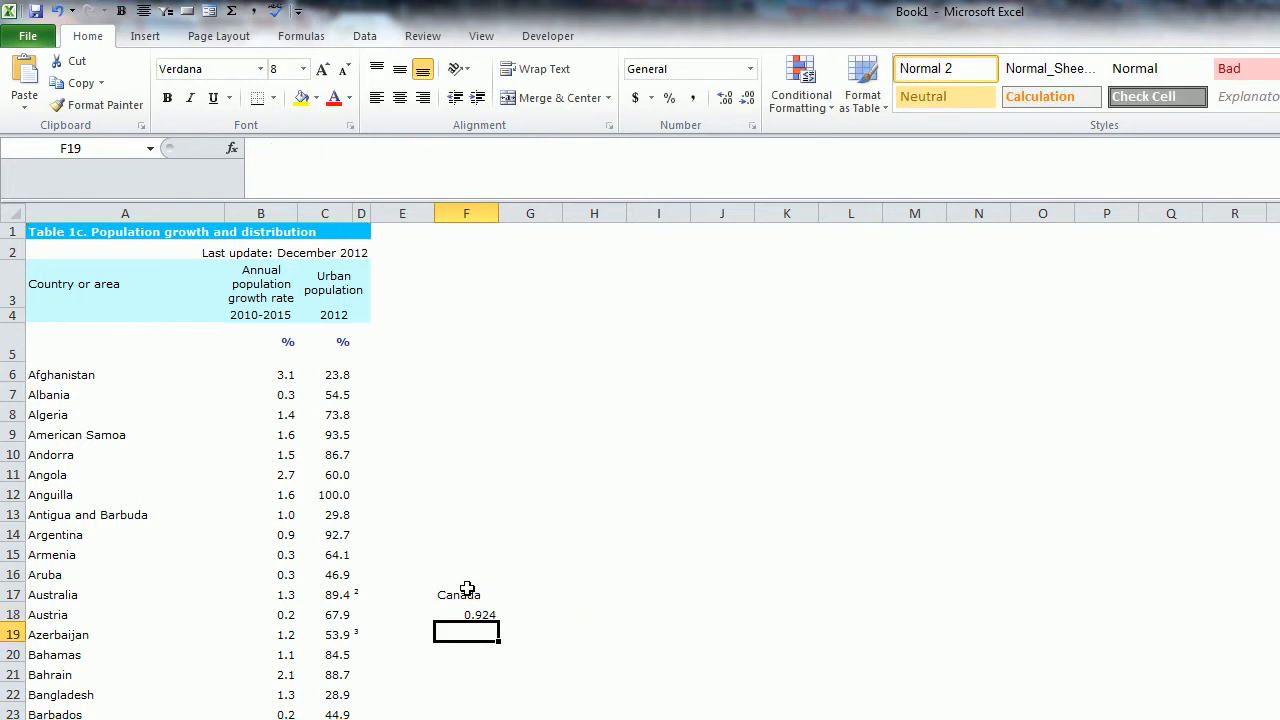
- Change the lookup country in F17 to Austria
{"action": "left_click", "coordinate": [465, 594]}
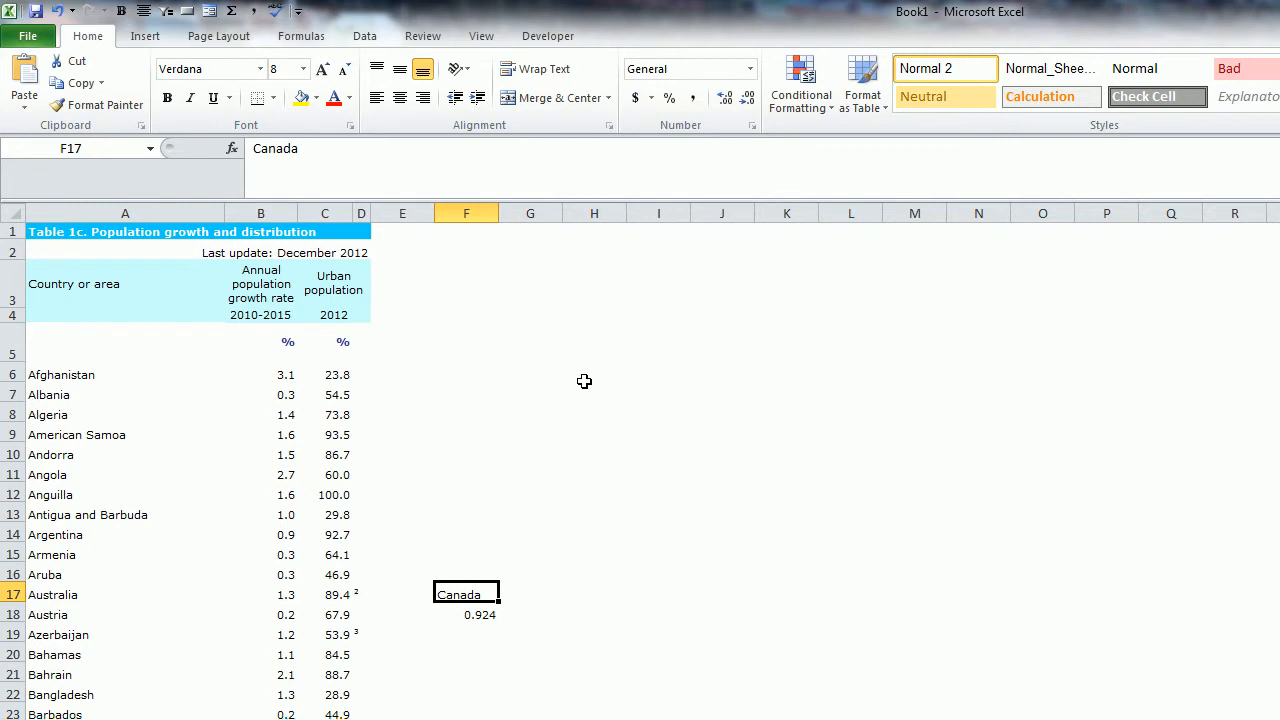
{"action": "type", "text": "Austria"}
{"action": "key", "text": "Return"}
- Set the lookup country in F17 to Australia
{"action": "key", "text": "Up"}
{"action": "type", "text": "Aust"}
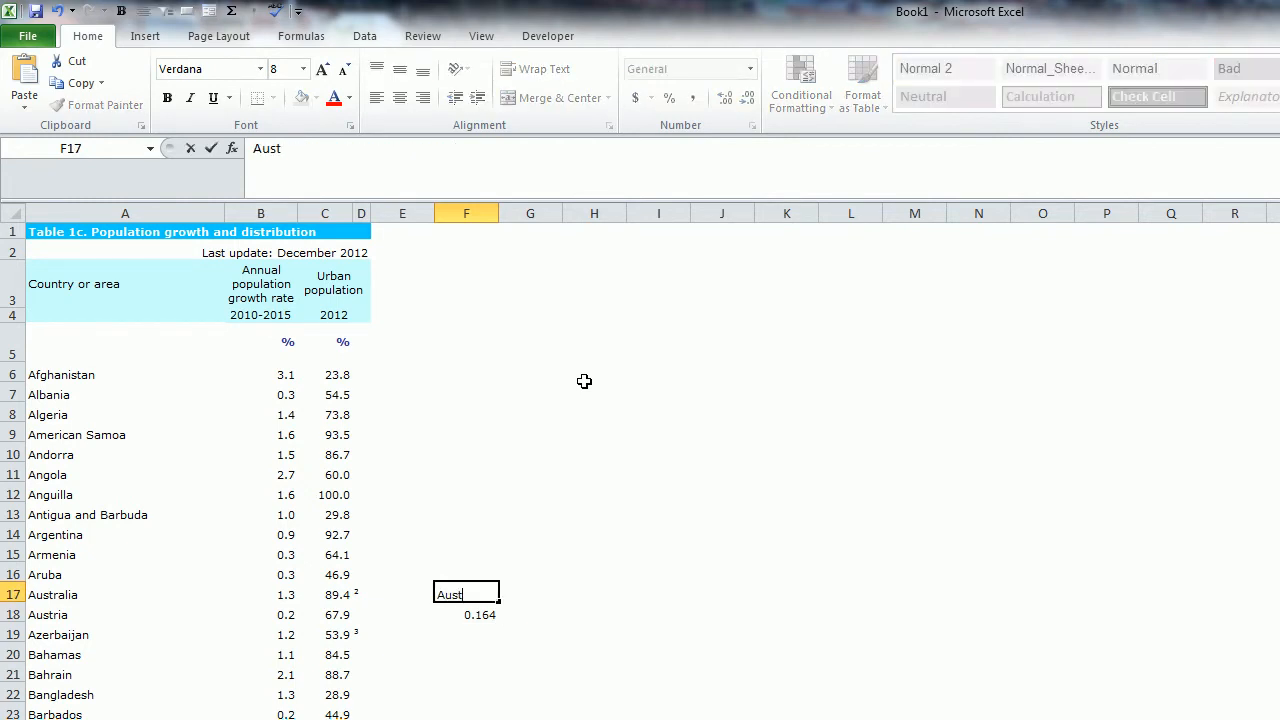
{"action": "type", "text": "ralia"}
{"action": "key", "text": "Return"}
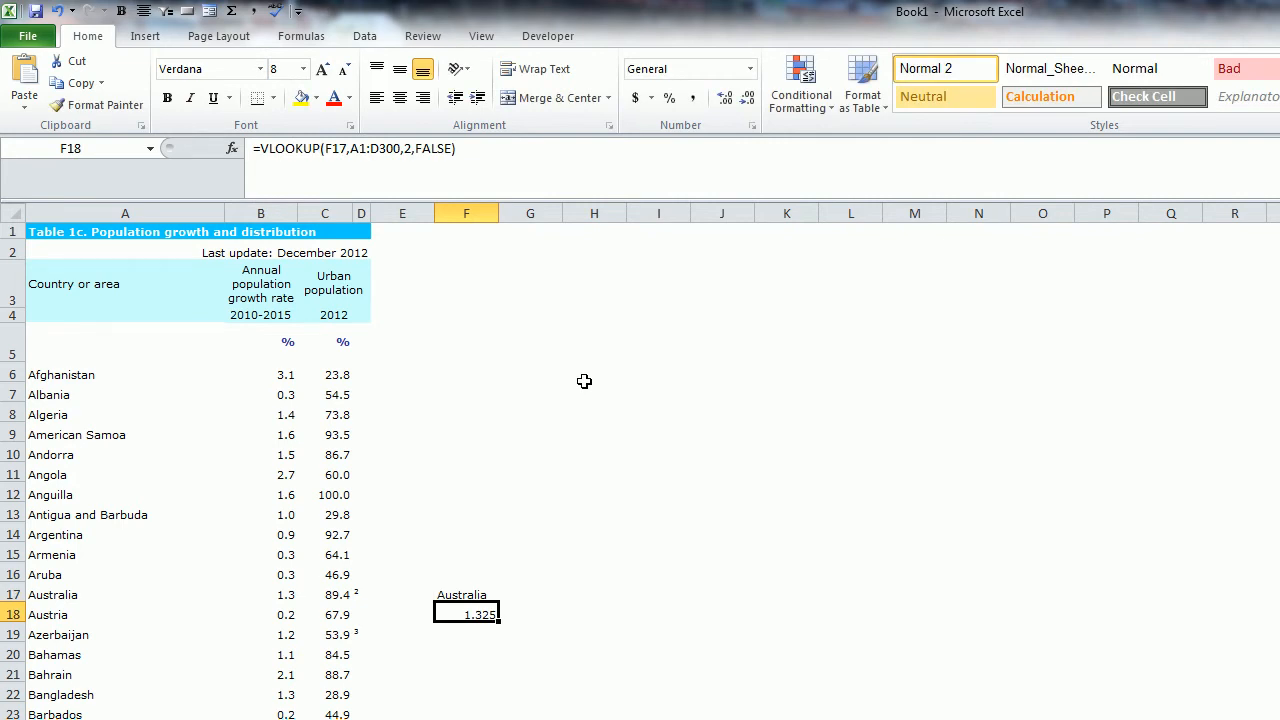
- Examine the arguments and referenced ranges of the VLOOKUP formula in F18 without changing it
{"action": "key", "text": "Up"}
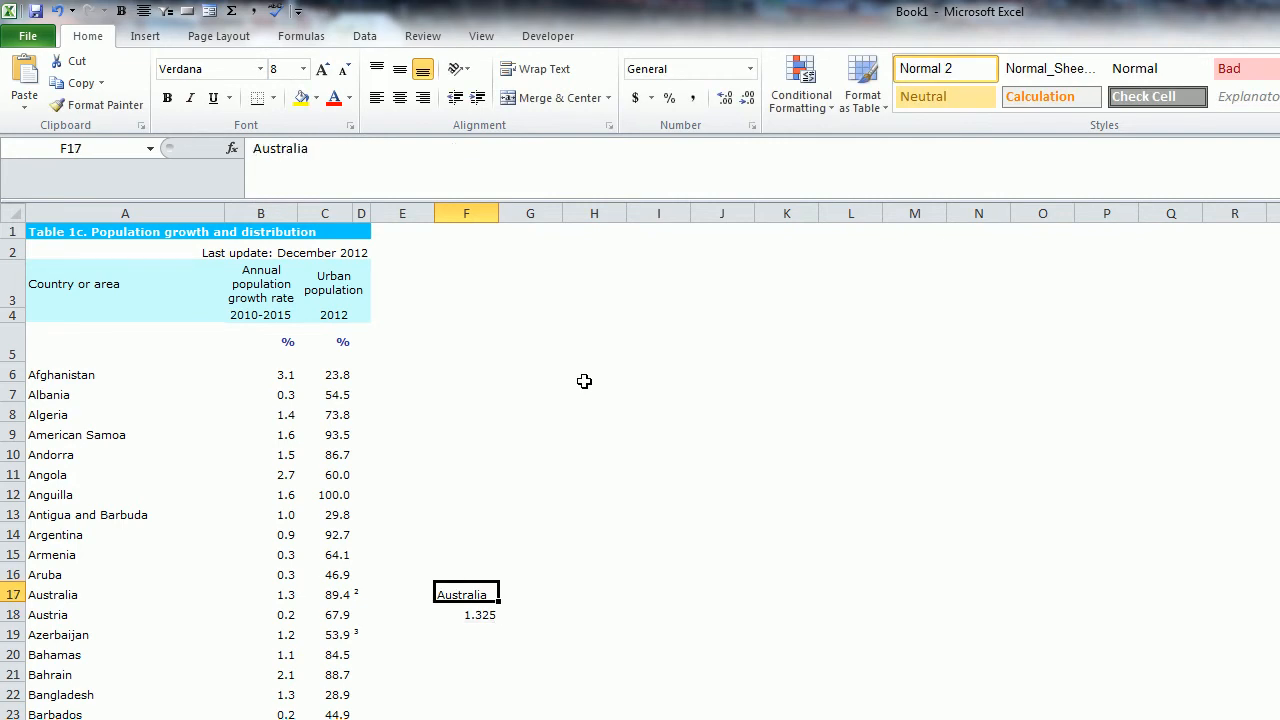
{"action": "key", "text": "Down"}
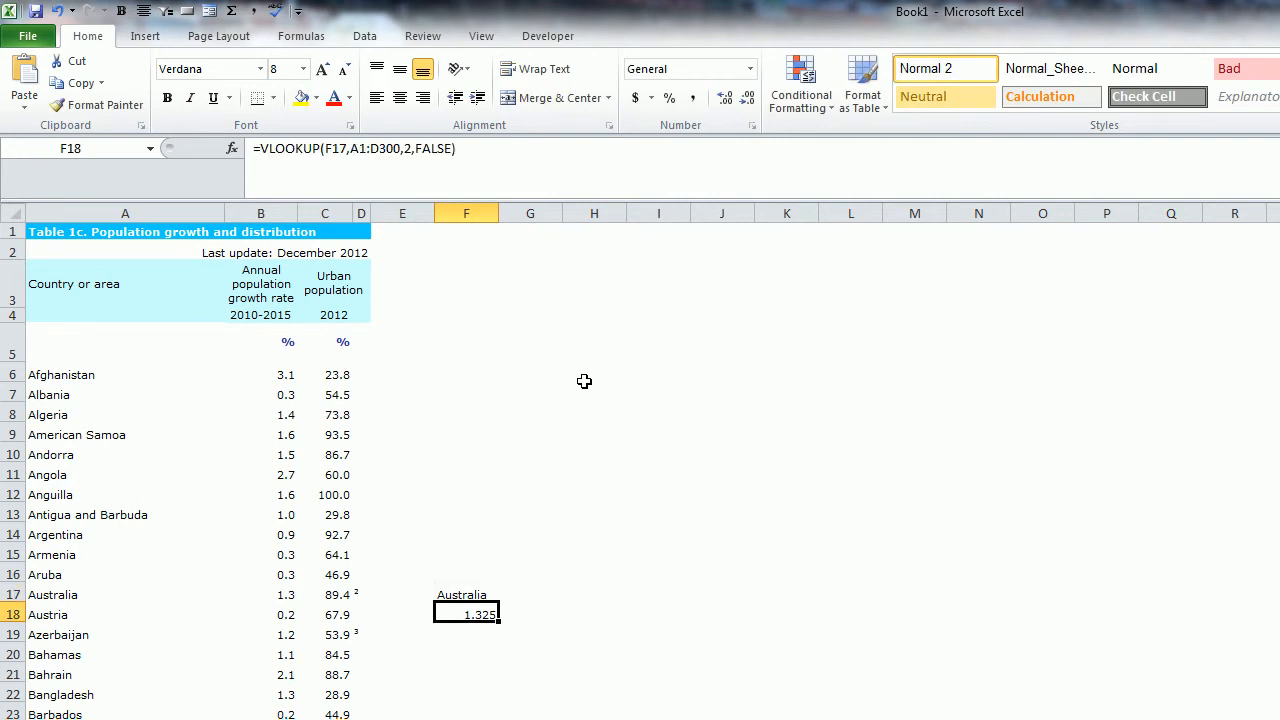
{"action": "left_click", "coordinate": [527, 177]}
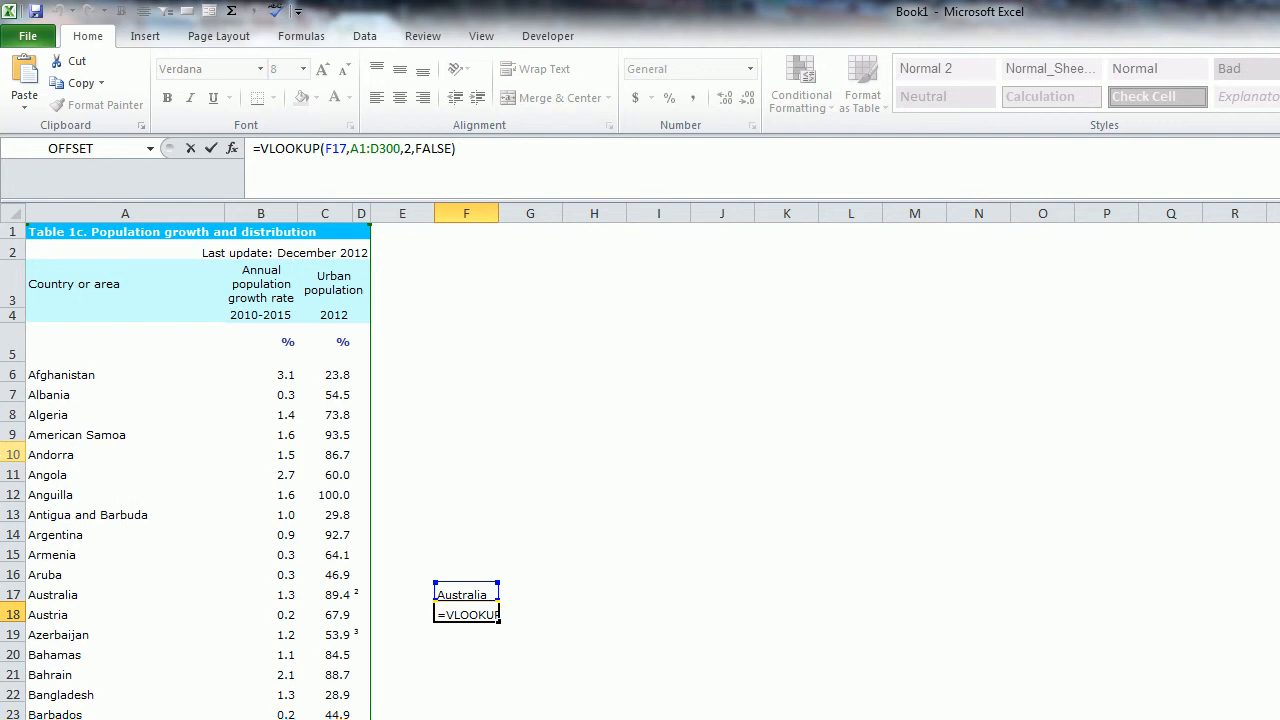
{"action": "key", "text": "Return"}
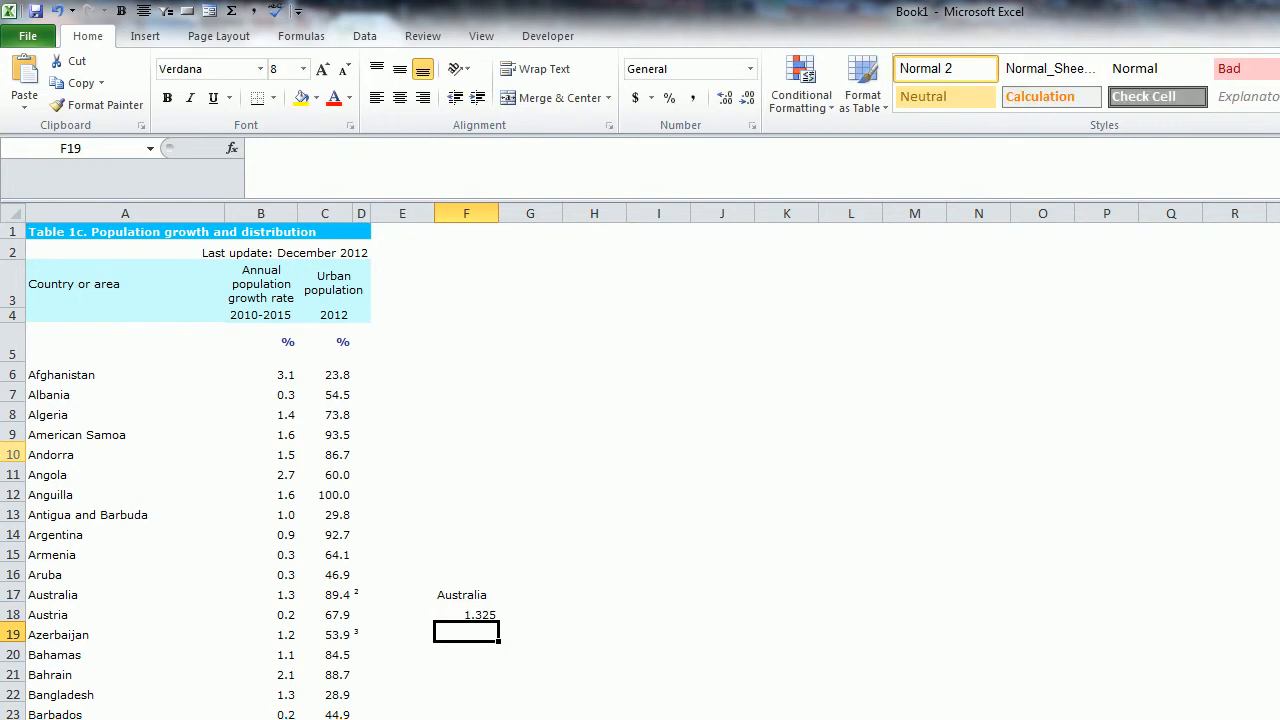
- Enter the formula =MIN(B:B) in G18 to get the lowest annual population growth rate
{"action": "key", "text": "Up"}
{"action": "key", "text": "Right"}
{"action": "type", "text": "="}
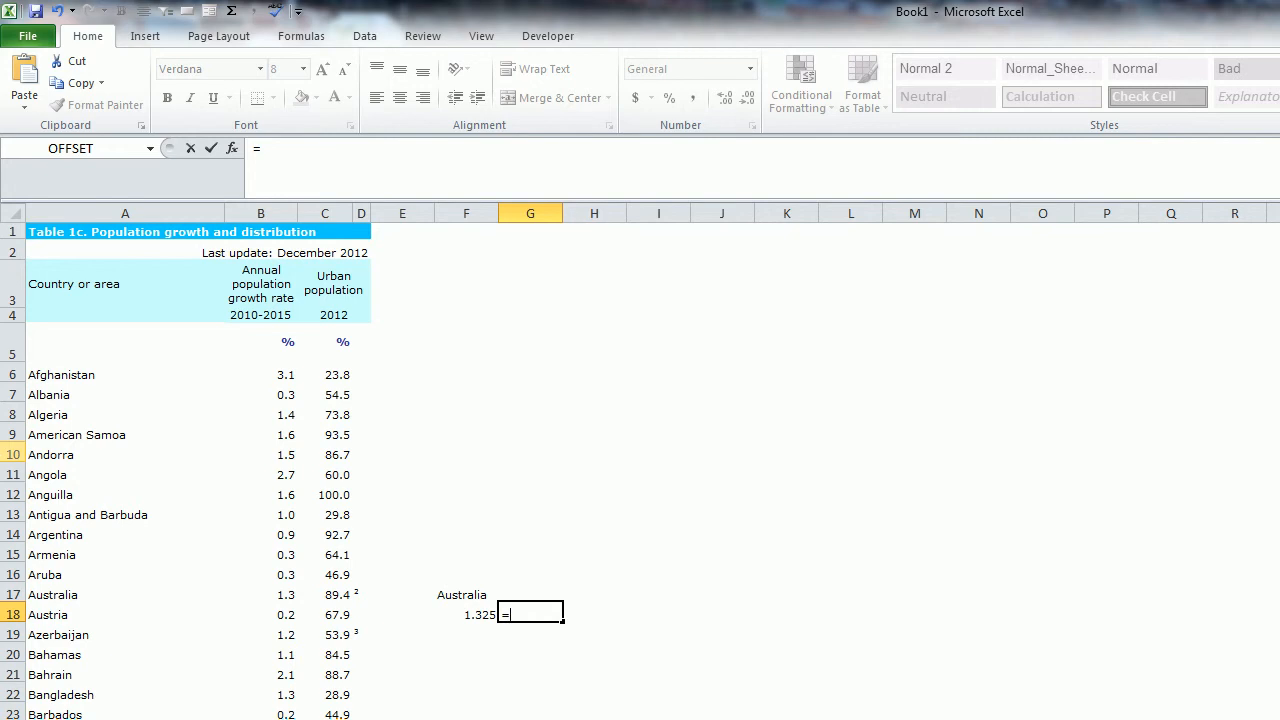
{"action": "type", "text": "min("}
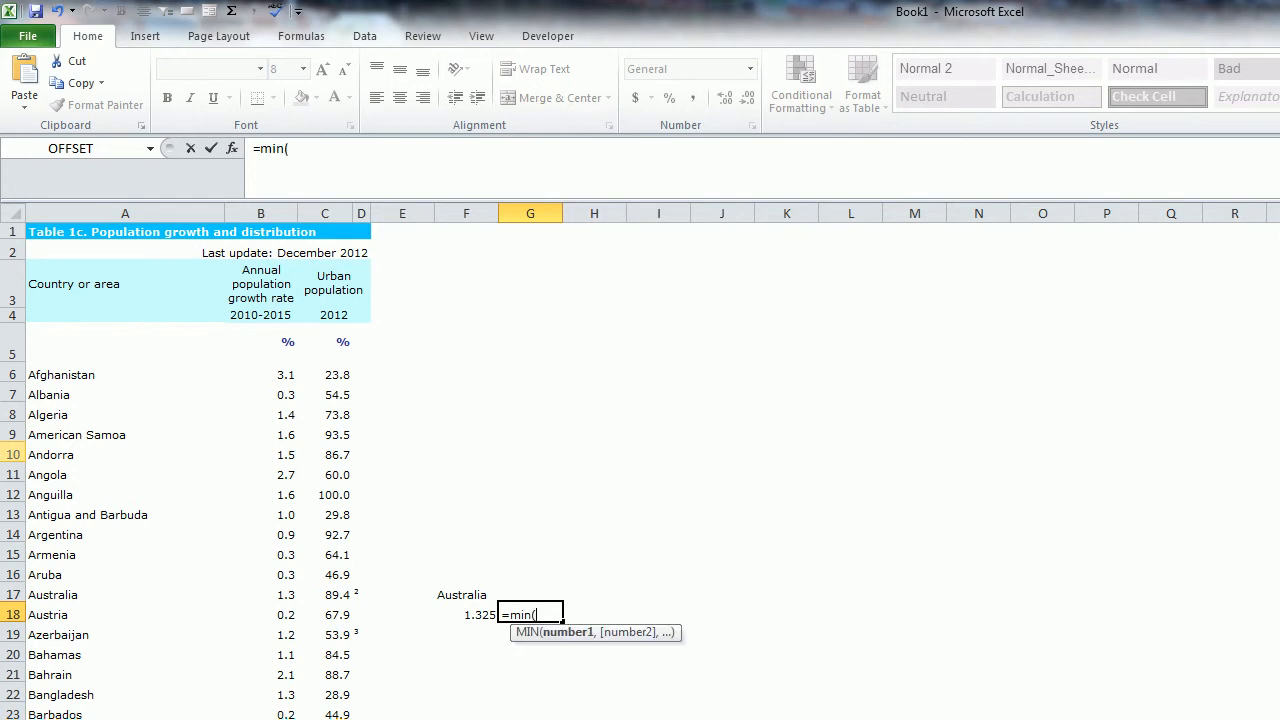
{"action": "type", "text": "b:b)"}
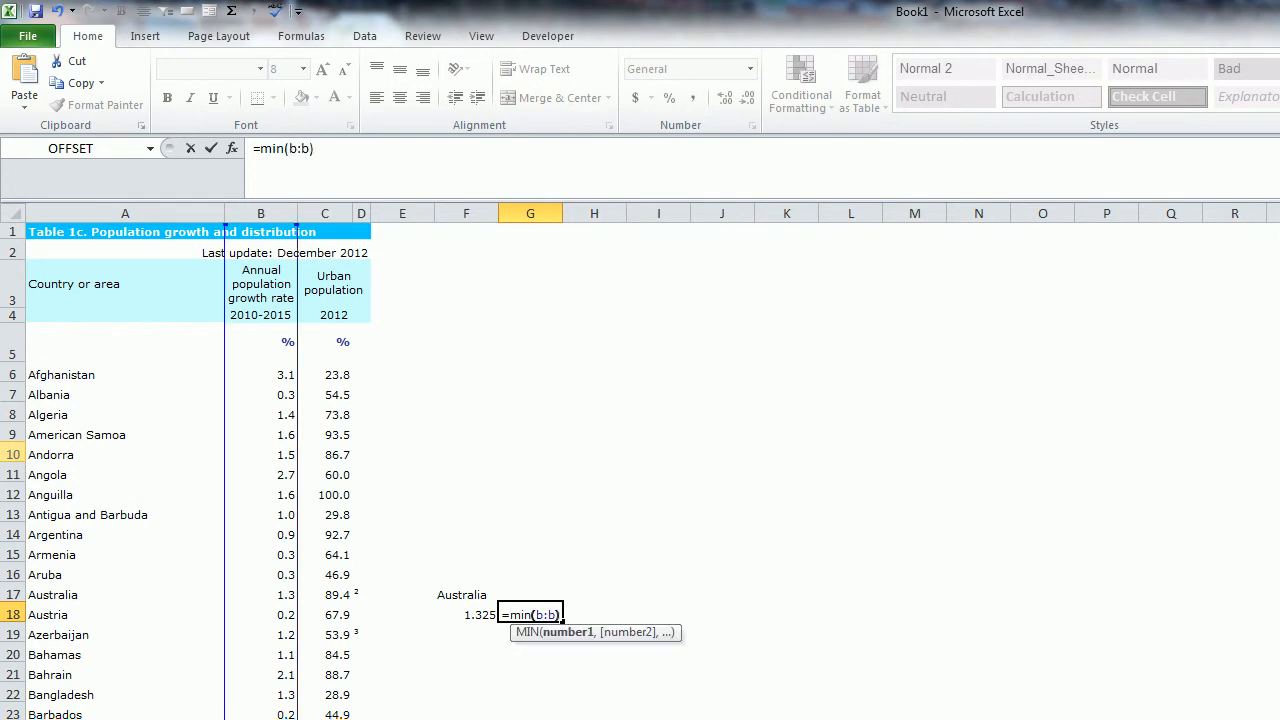
{"action": "key", "text": "Return"}
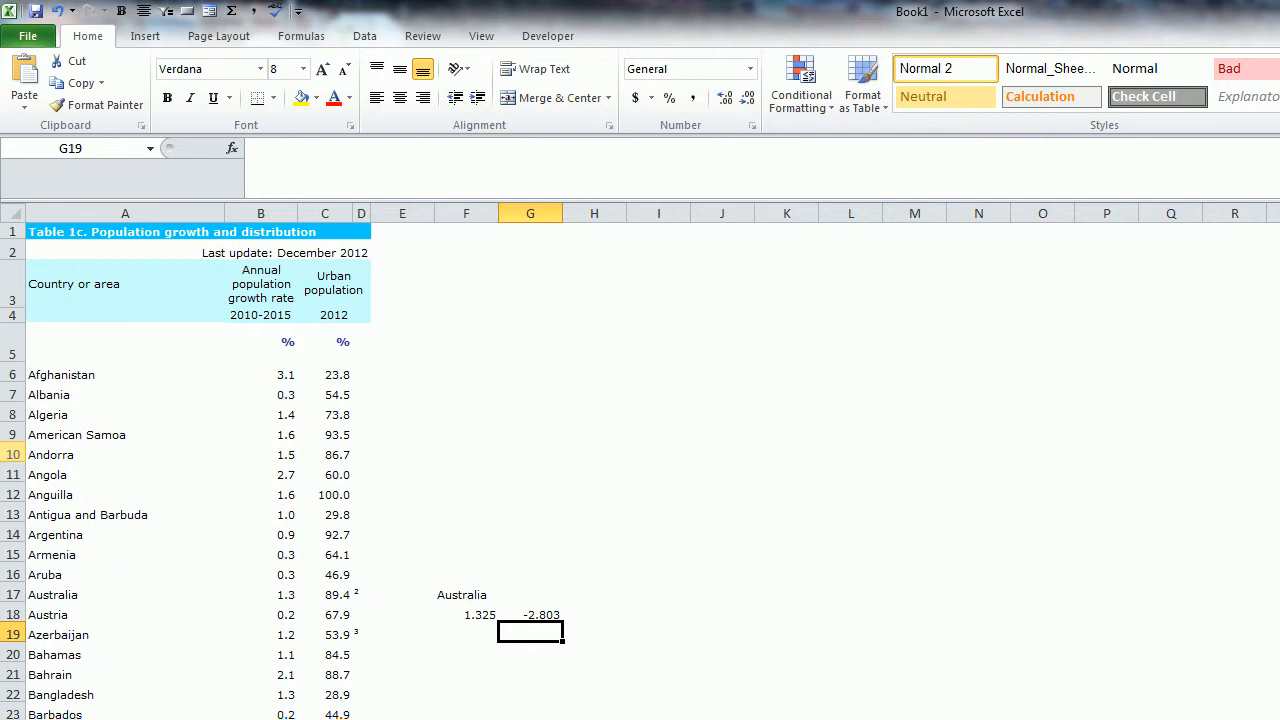
- Begin an INDEX formula in H18 with A1:D300 as its array
{"action": "left_click", "coordinate": [594, 612]}
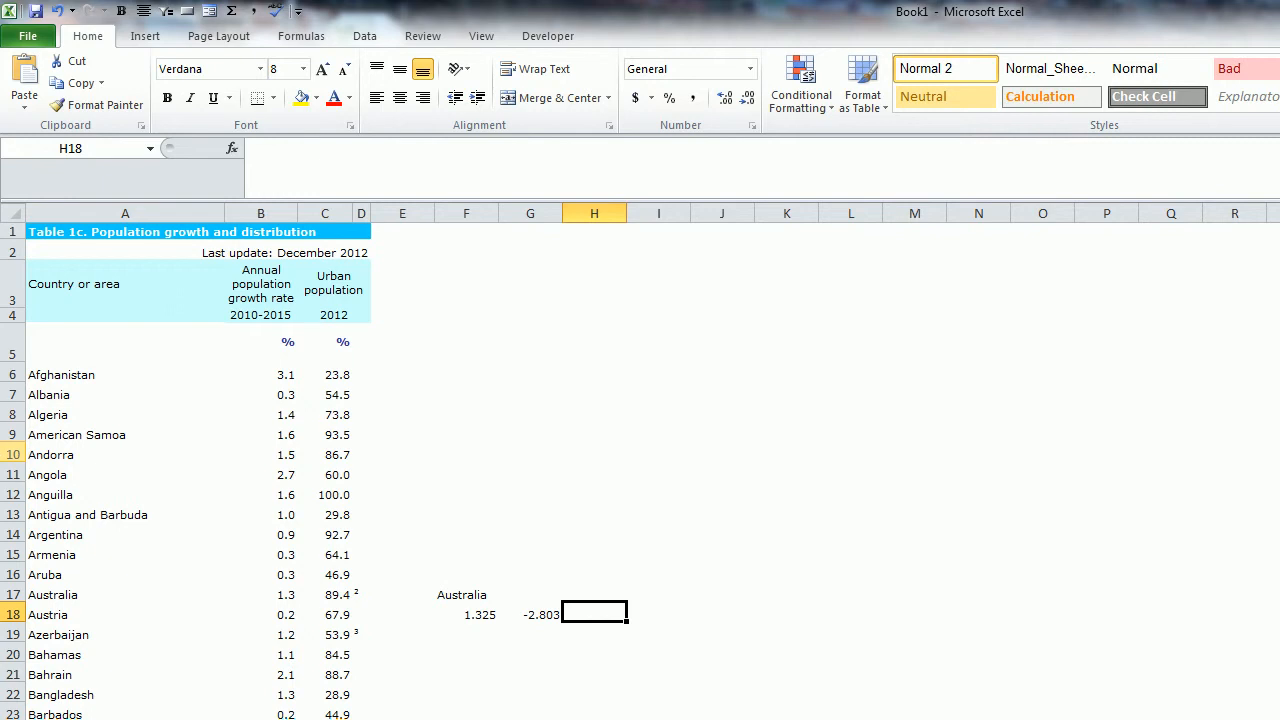
{"action": "type", "text": "=index("}
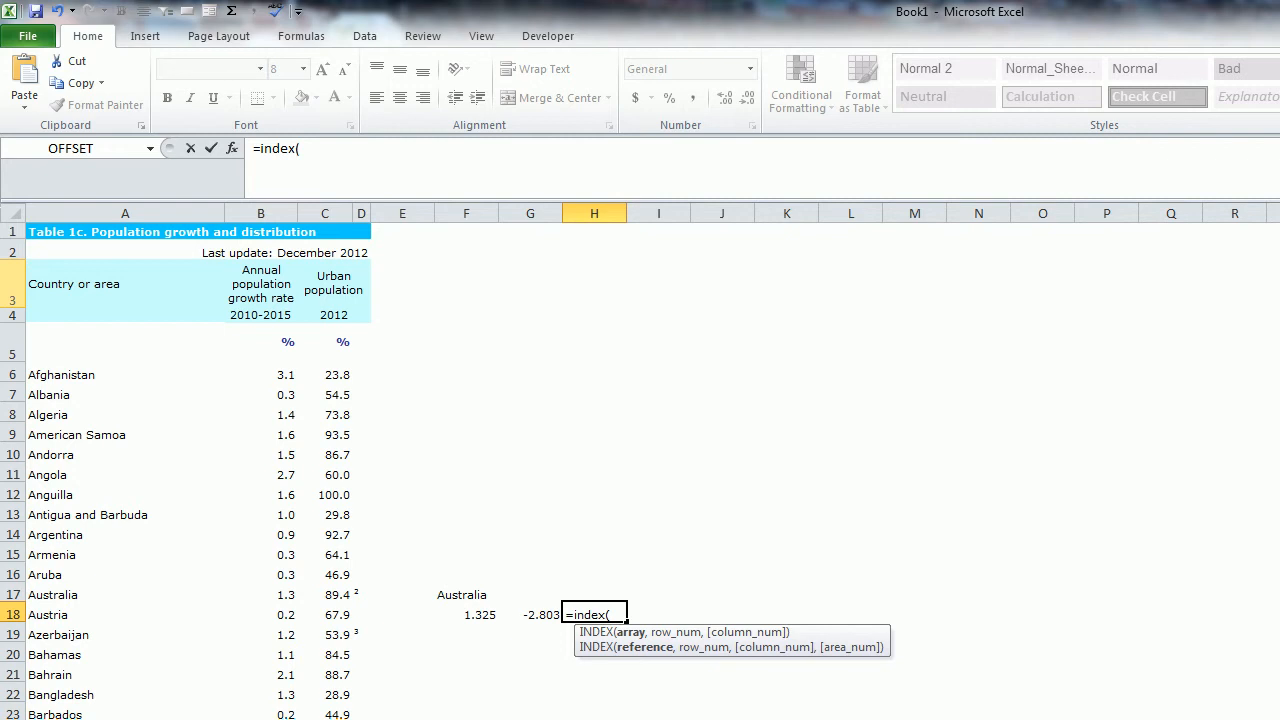
{"action": "left_click_drag", "start_coordinate": [168, 224], "coordinate": [362, 435]}
{"action": "key", "text": "BackSpace"}
{"action": "type", "text": "300,"}
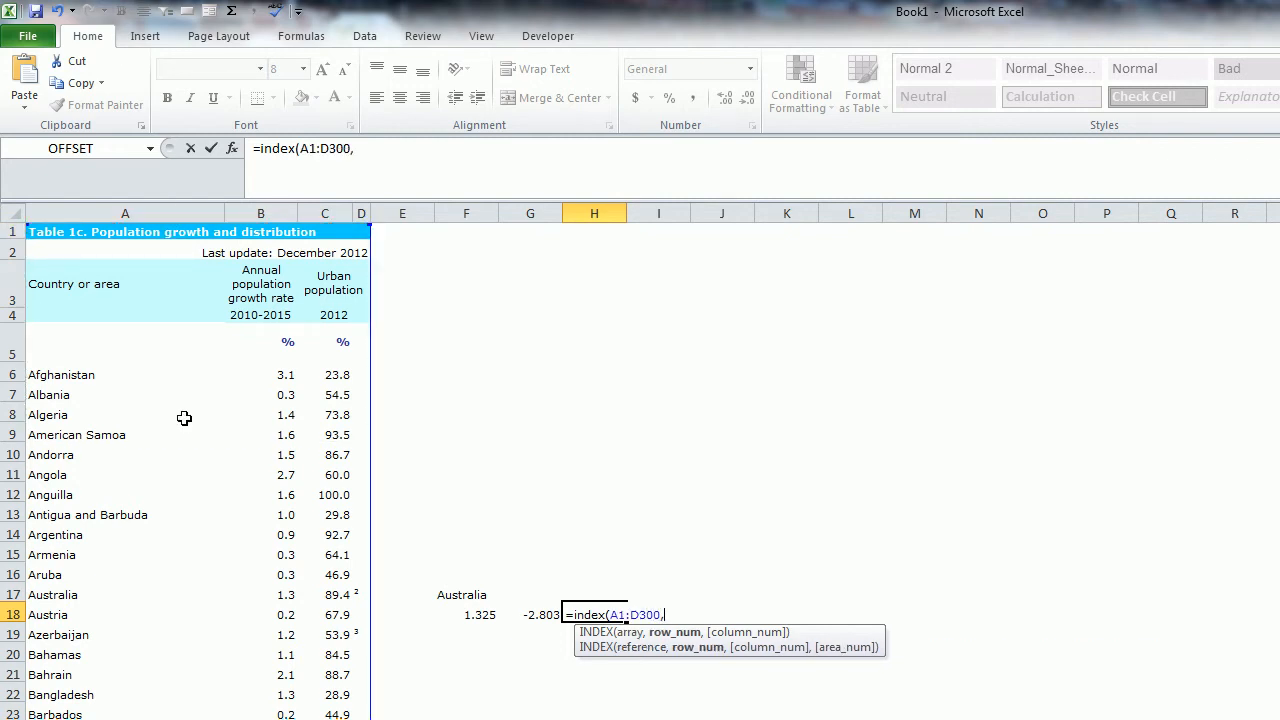
{"action": "type", "text": "match"}
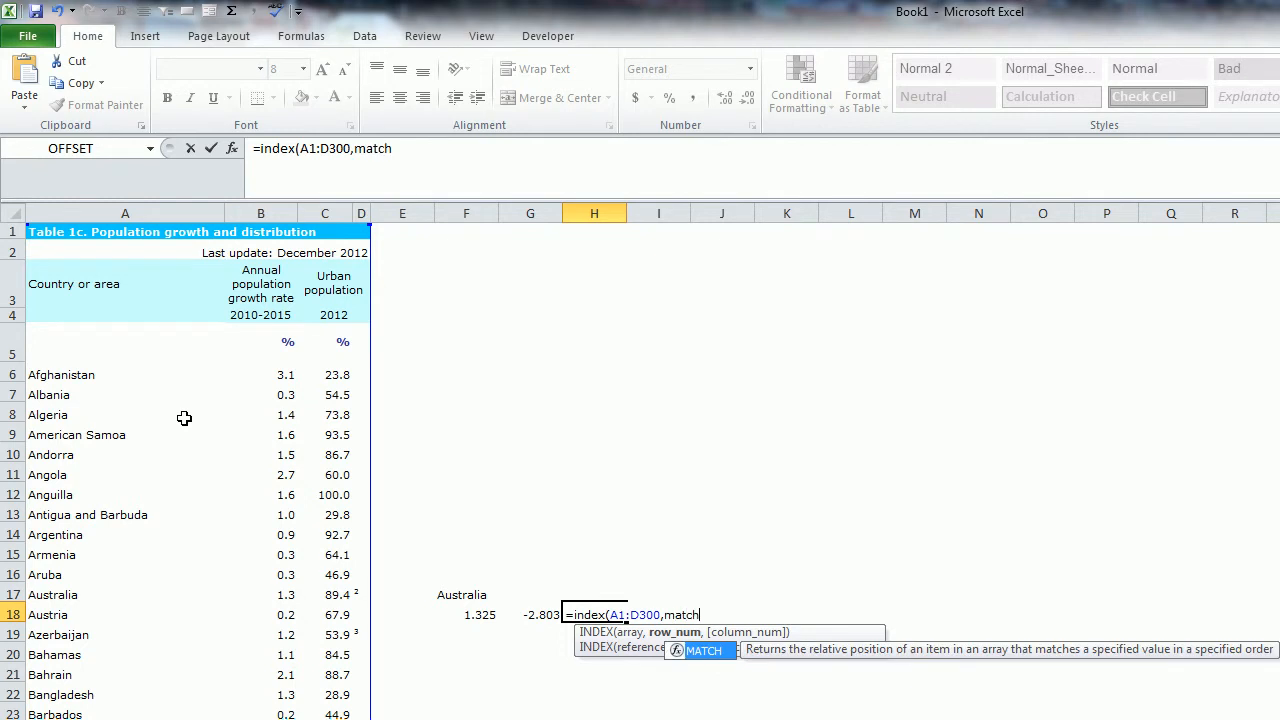
{"action": "type", "text": "("}
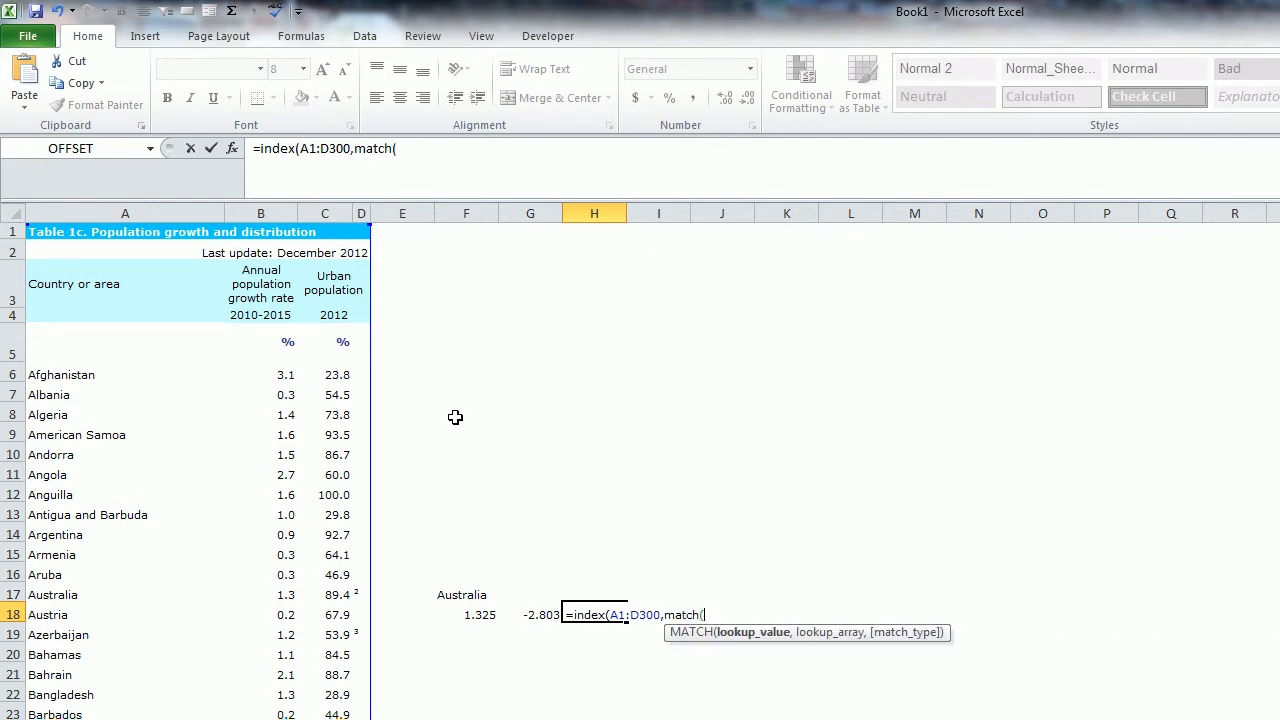
- Add MATCH(G18,B:B,0) as the row number of the INDEX formula in H18
{"action": "left_click", "coordinate": [518, 612]}
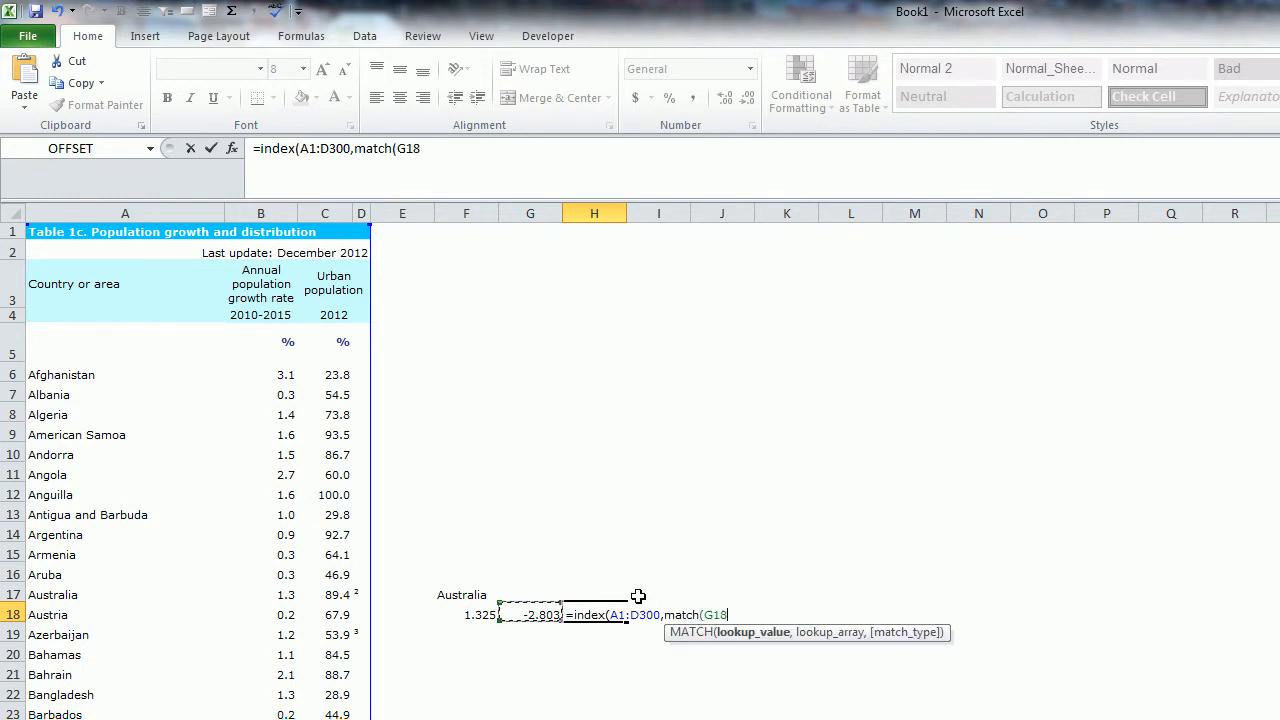
{"action": "type", "text": ","}
{"action": "type", "text": "b"}
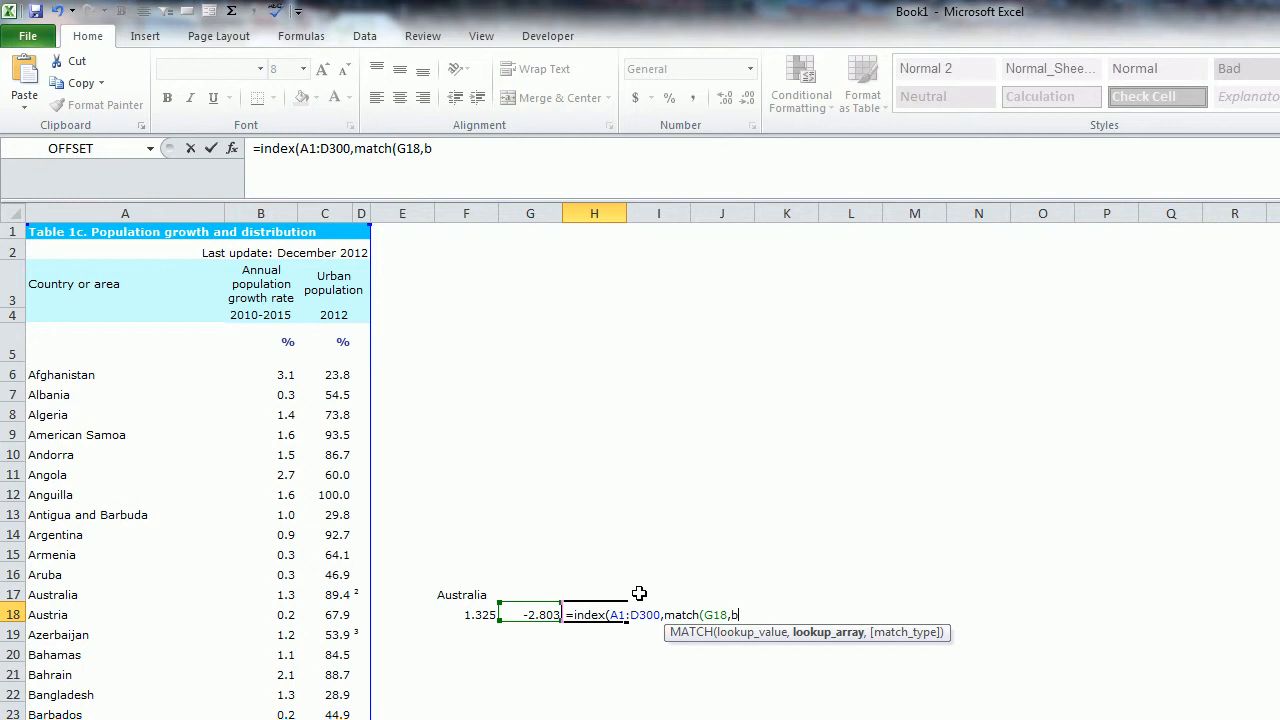
{"action": "type", "text": ":b,"}
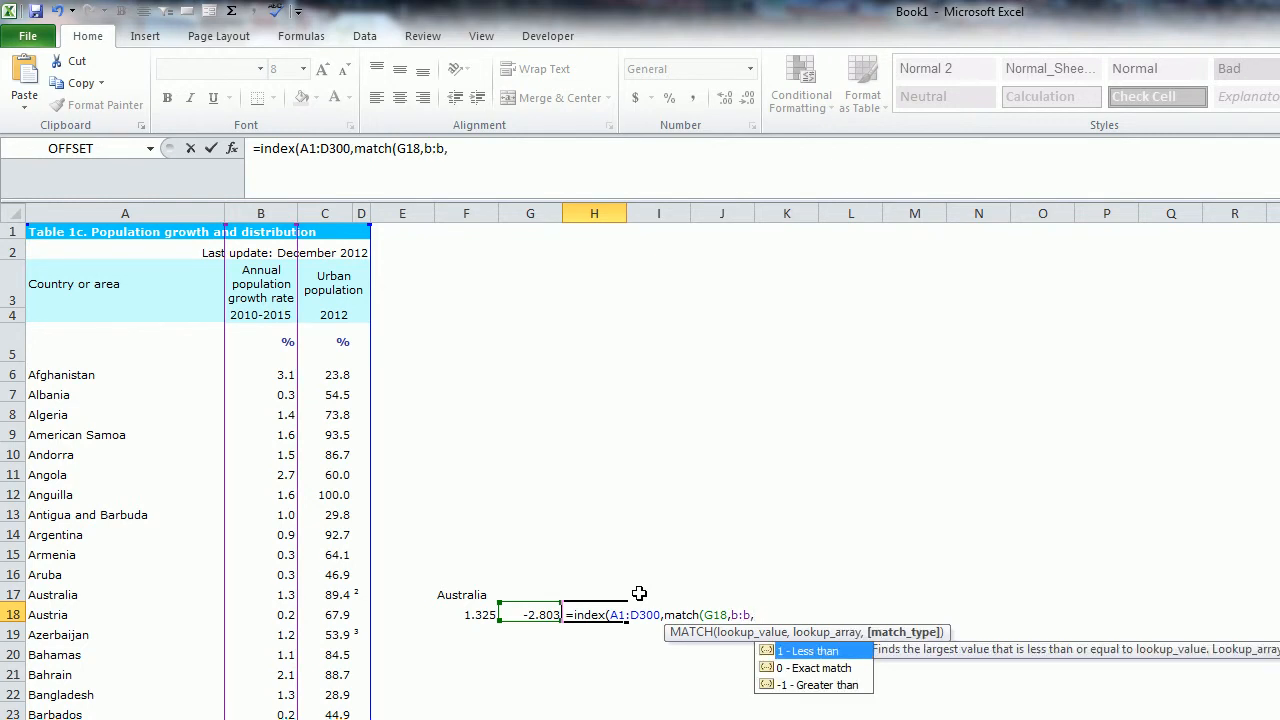
{"action": "type", "text": "0"}
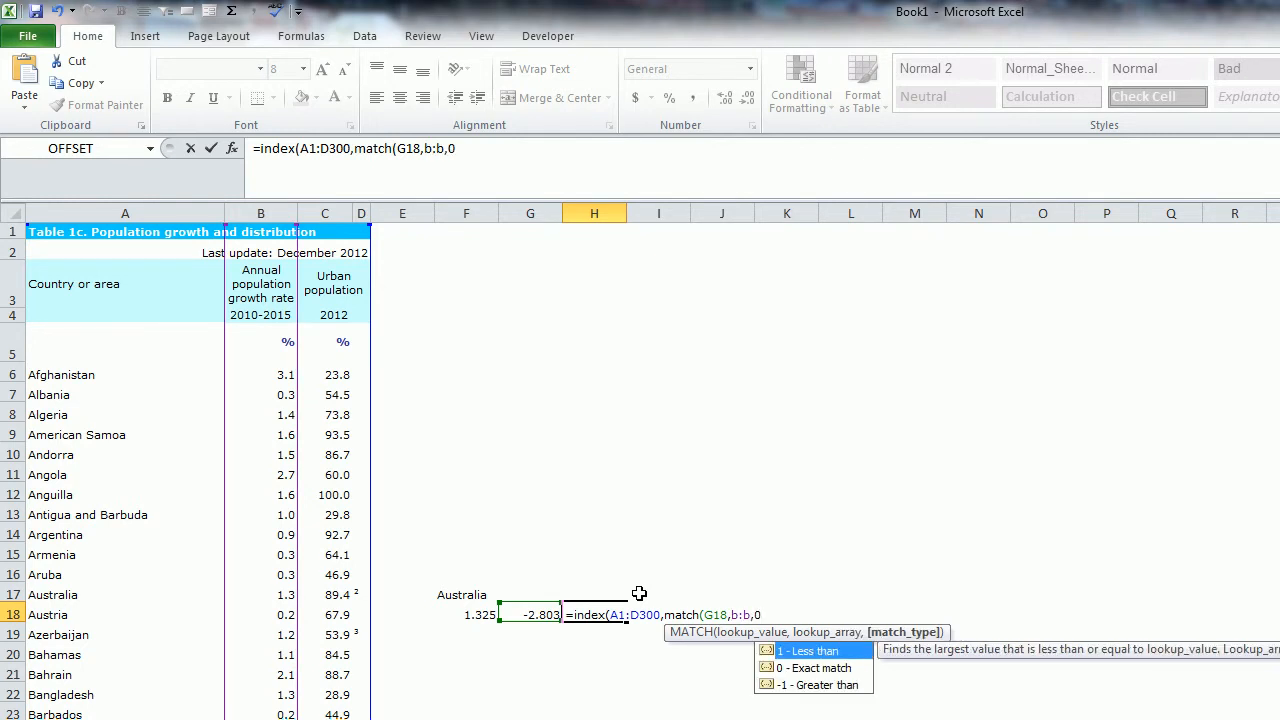
{"action": "type", "text": ")"}
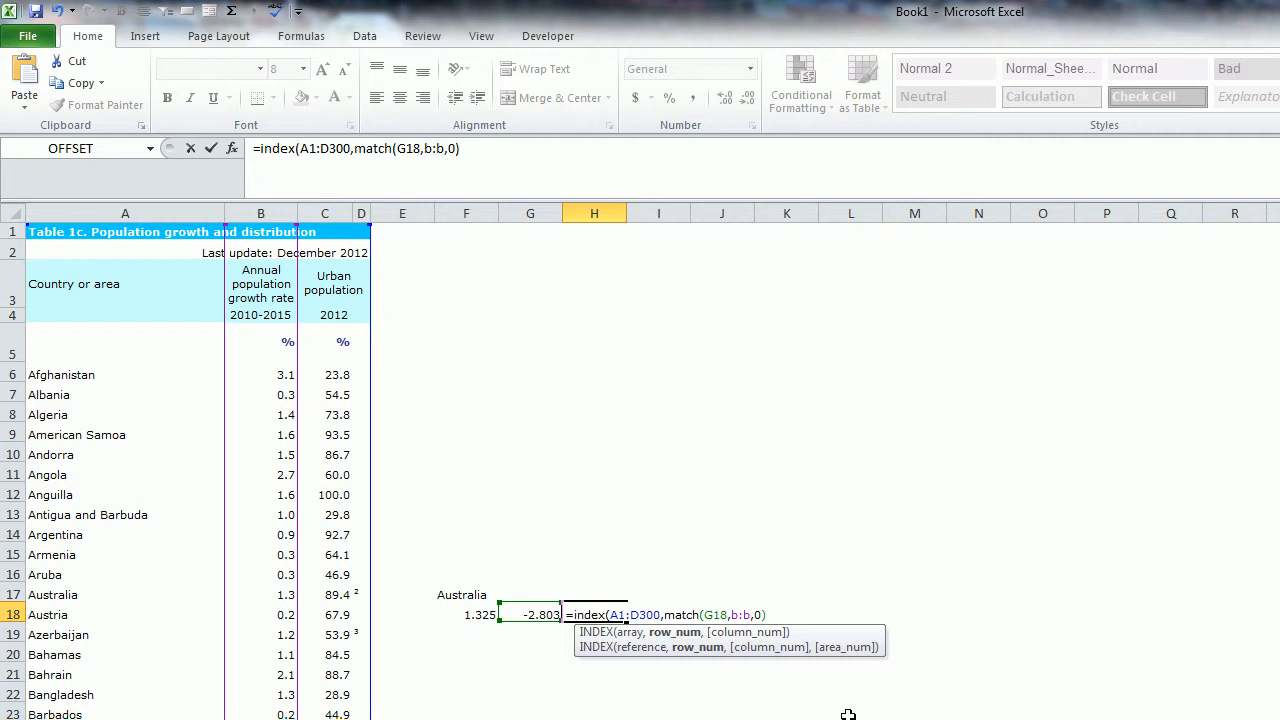
- Set the INDEX column number to 1 and enter the finished formula in H18
{"action": "type", "text": ","}
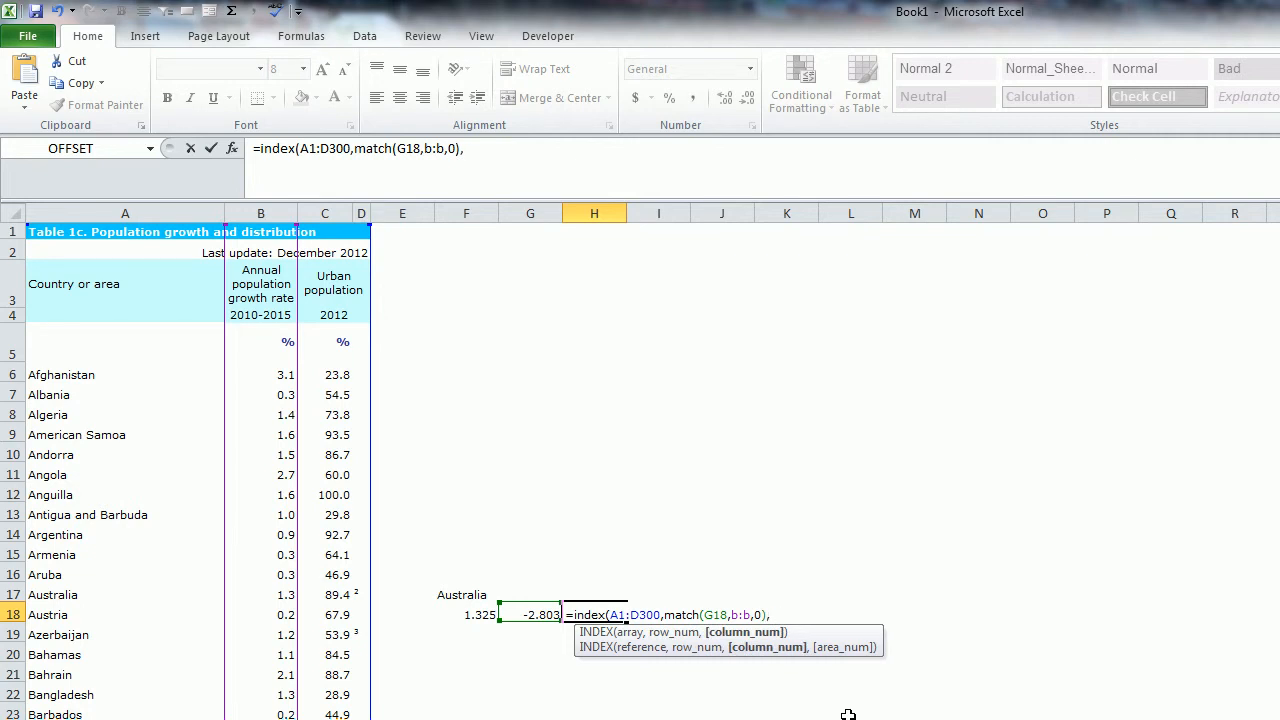
{"action": "type", "text": "1)"}
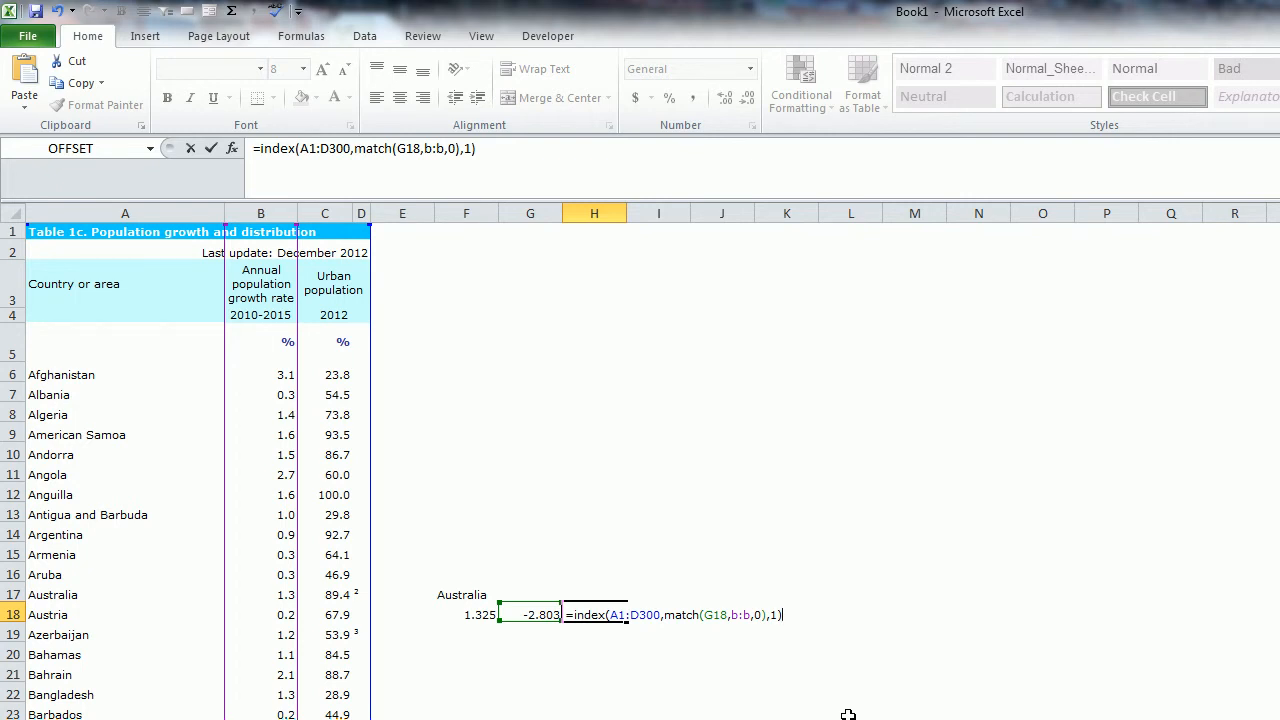
{"action": "key", "text": "Return"}
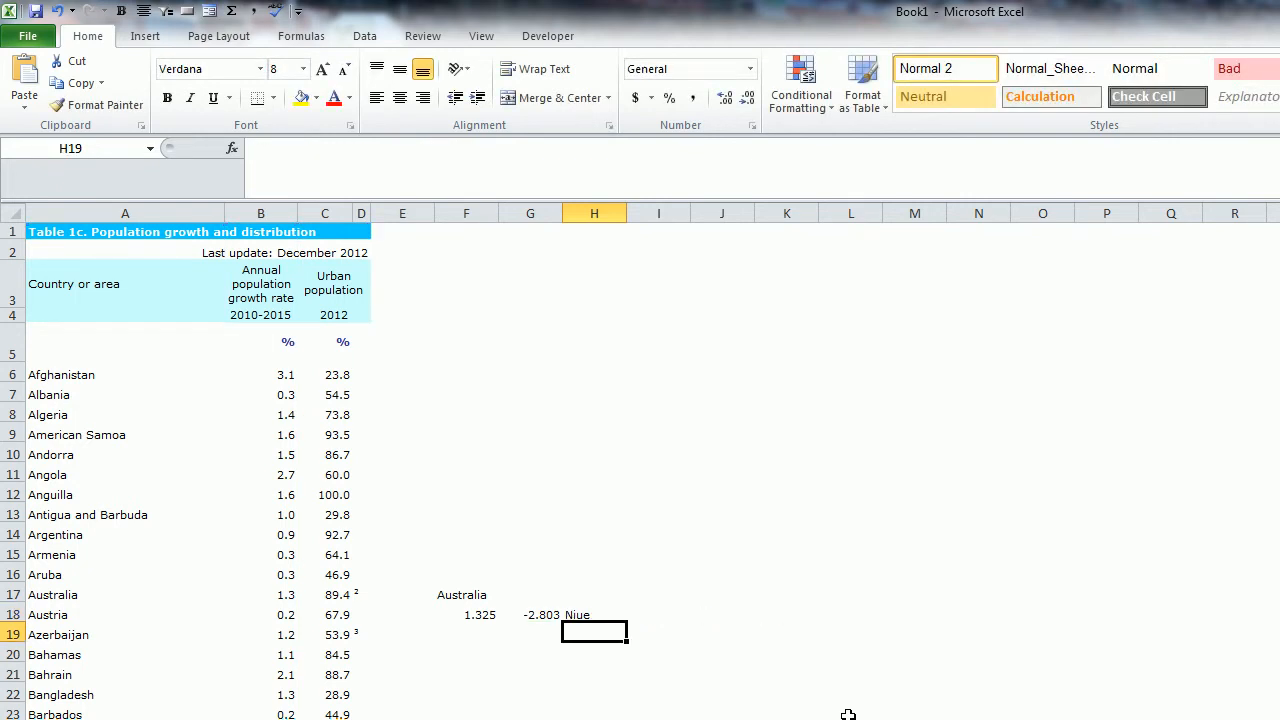
- Change the column number of the INDEX formula in H18 to 3 to return the urban population
{"action": "left_click", "coordinate": [558, 614]}
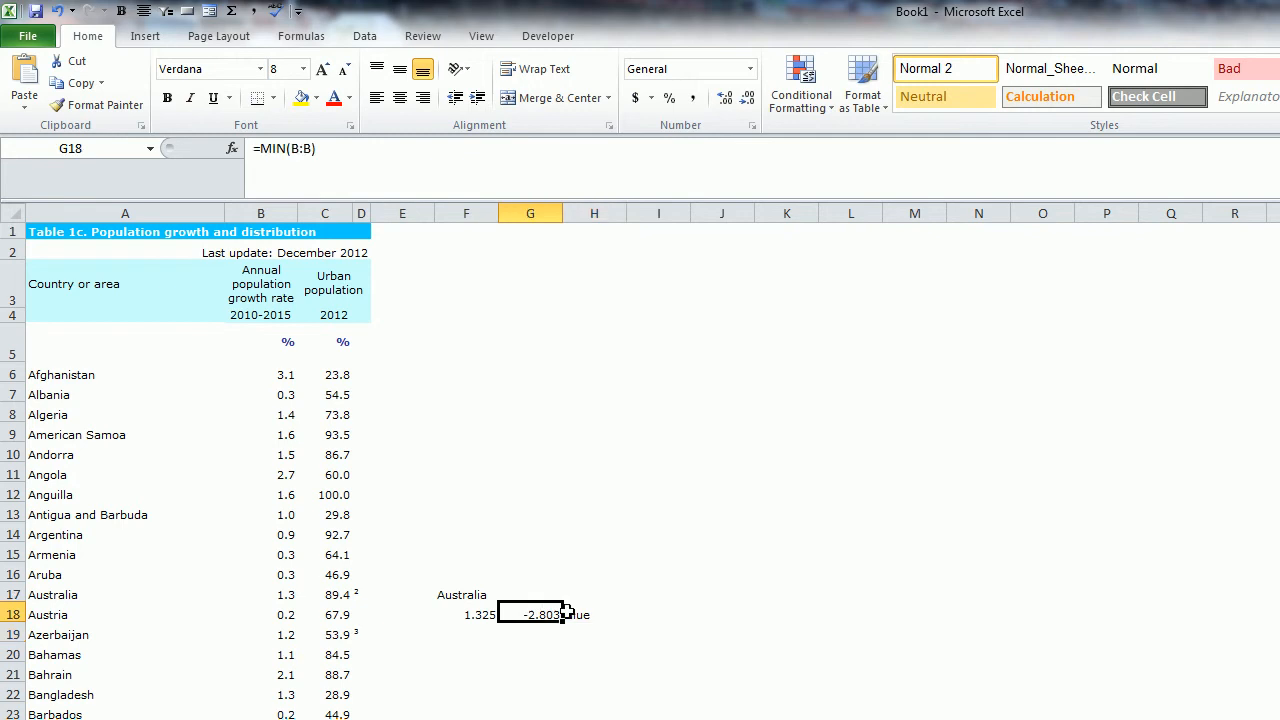
{"action": "left_click", "coordinate": [588, 614]}
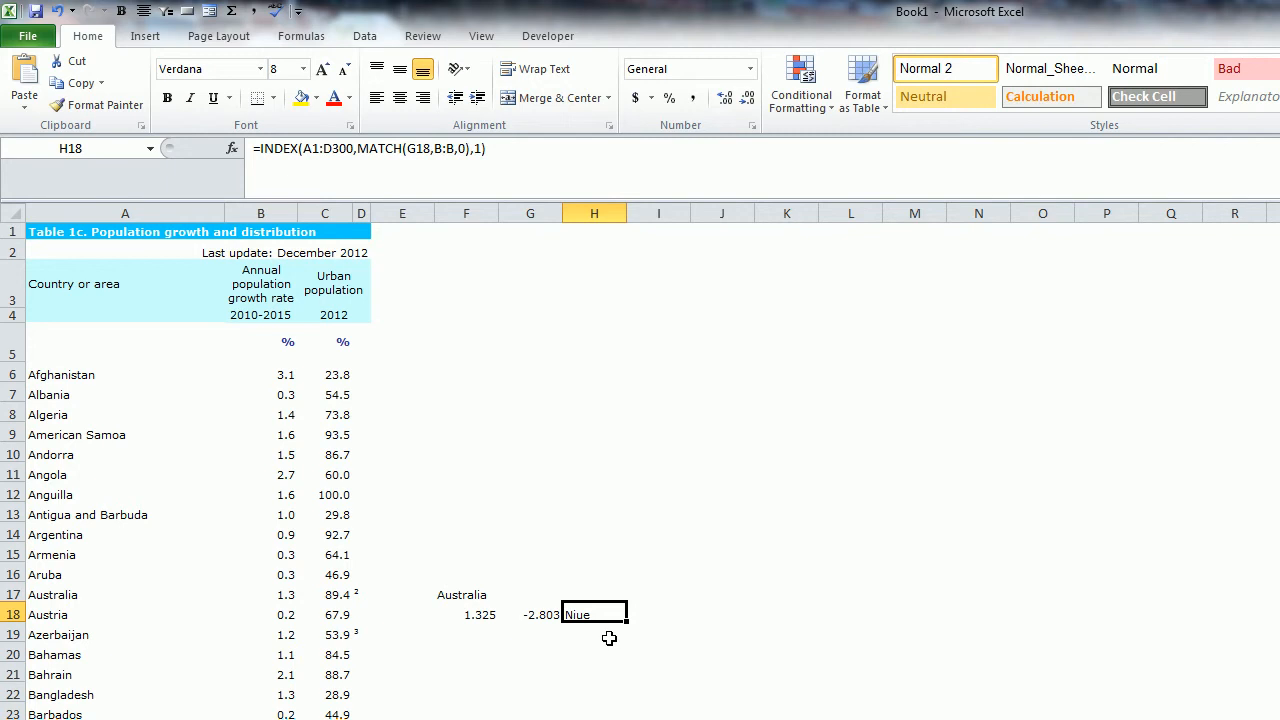
{"action": "left_click", "coordinate": [482, 148]}
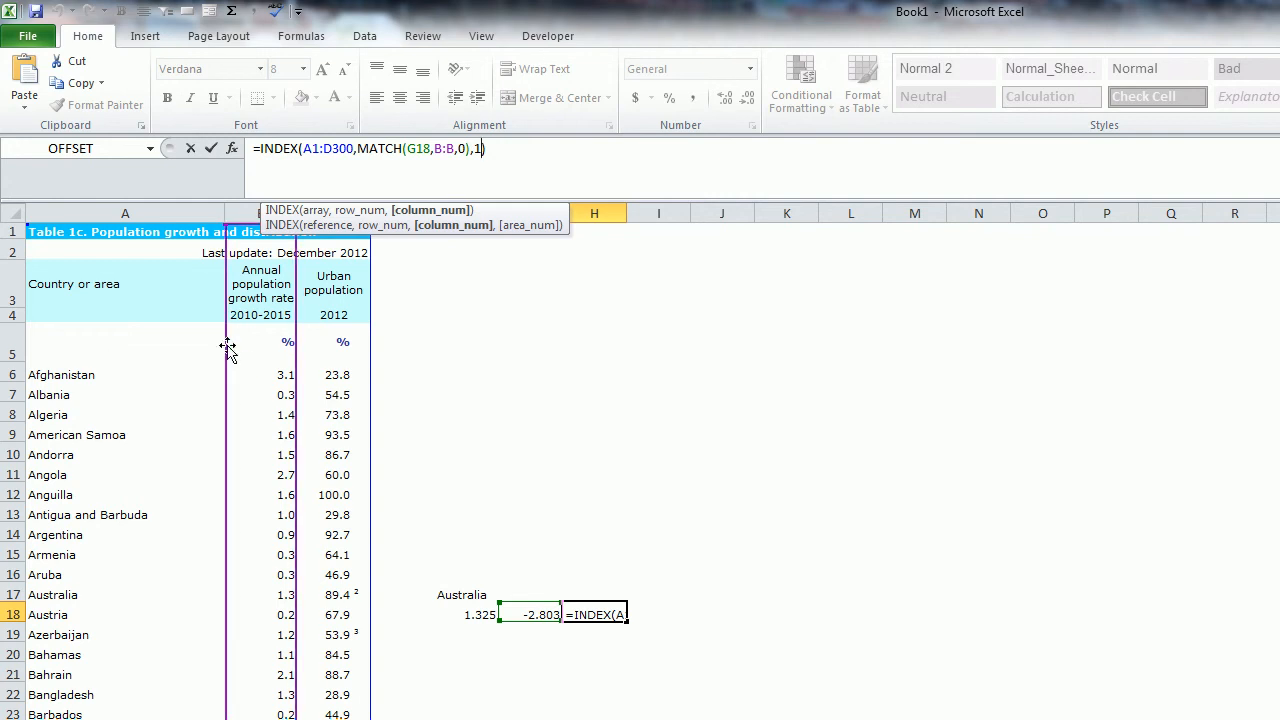
{"action": "key", "text": "BackSpace"}
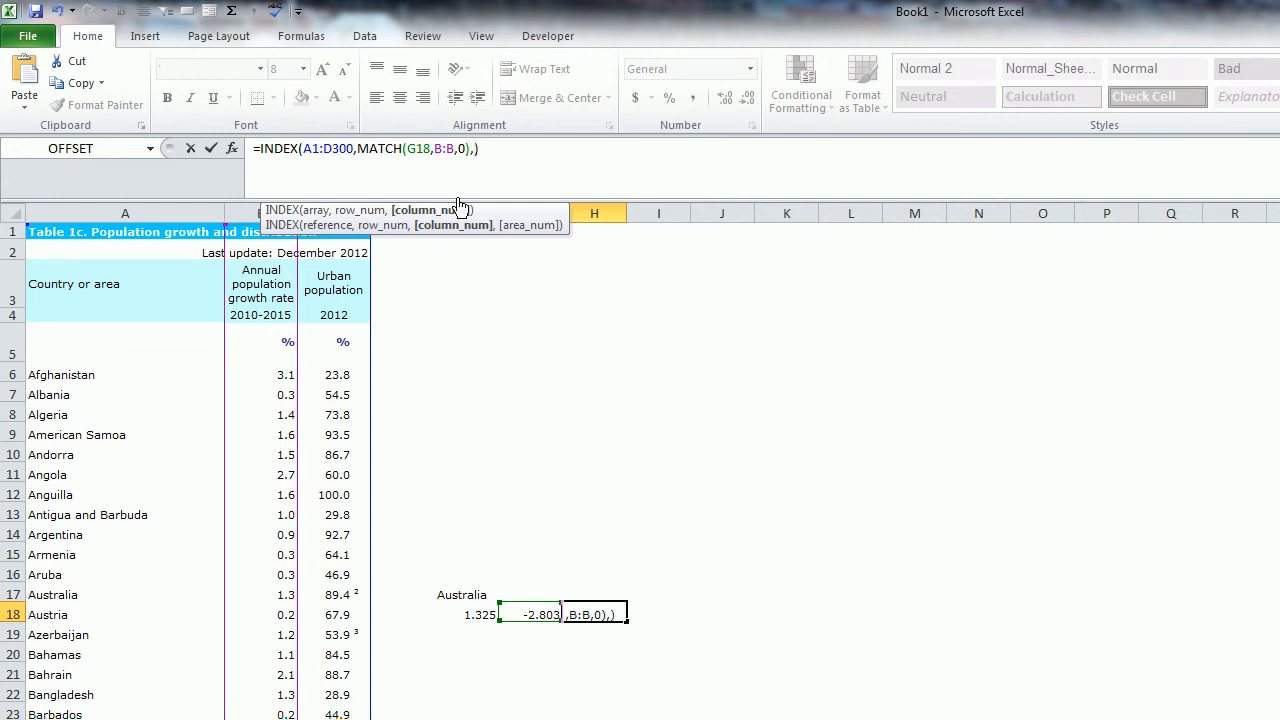
{"action": "type", "text": "3"}
{"action": "key", "text": "Return"}
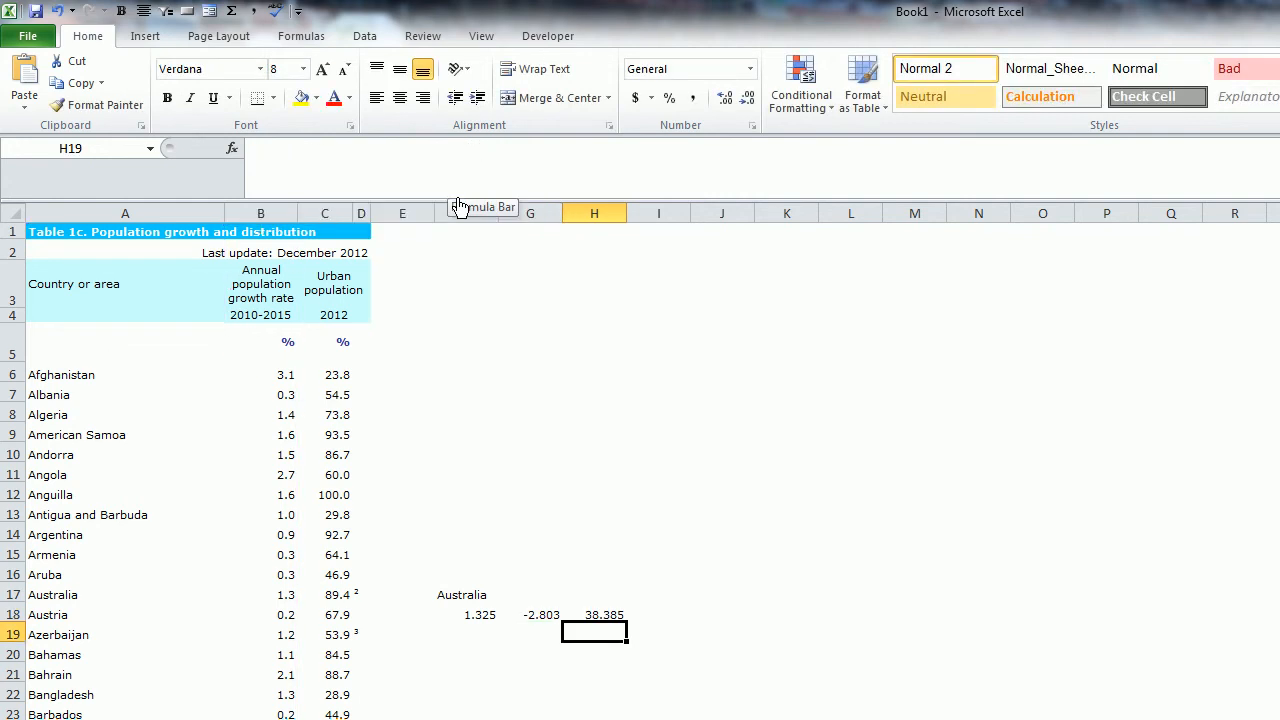
- Set the column number of the INDEX formula in H18 back to 1 to return the country name
{"action": "key", "text": "Up"}
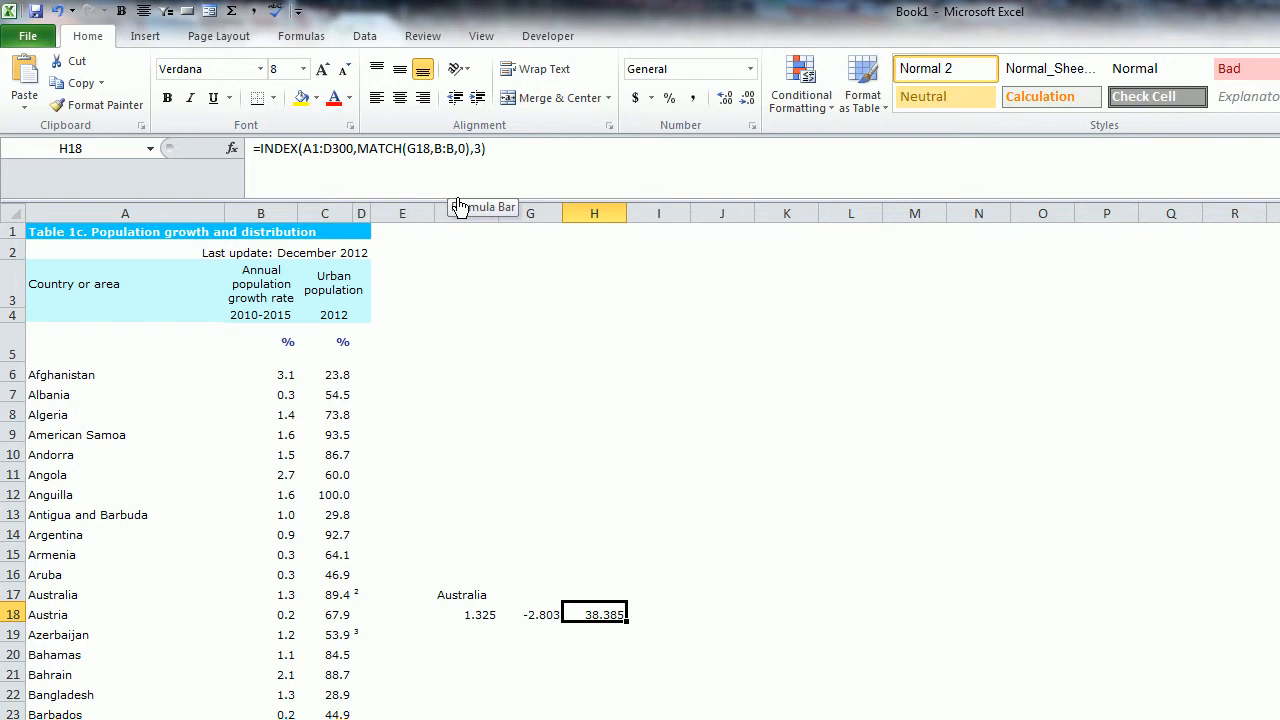
{"action": "double_click", "coordinate": [478, 148]}
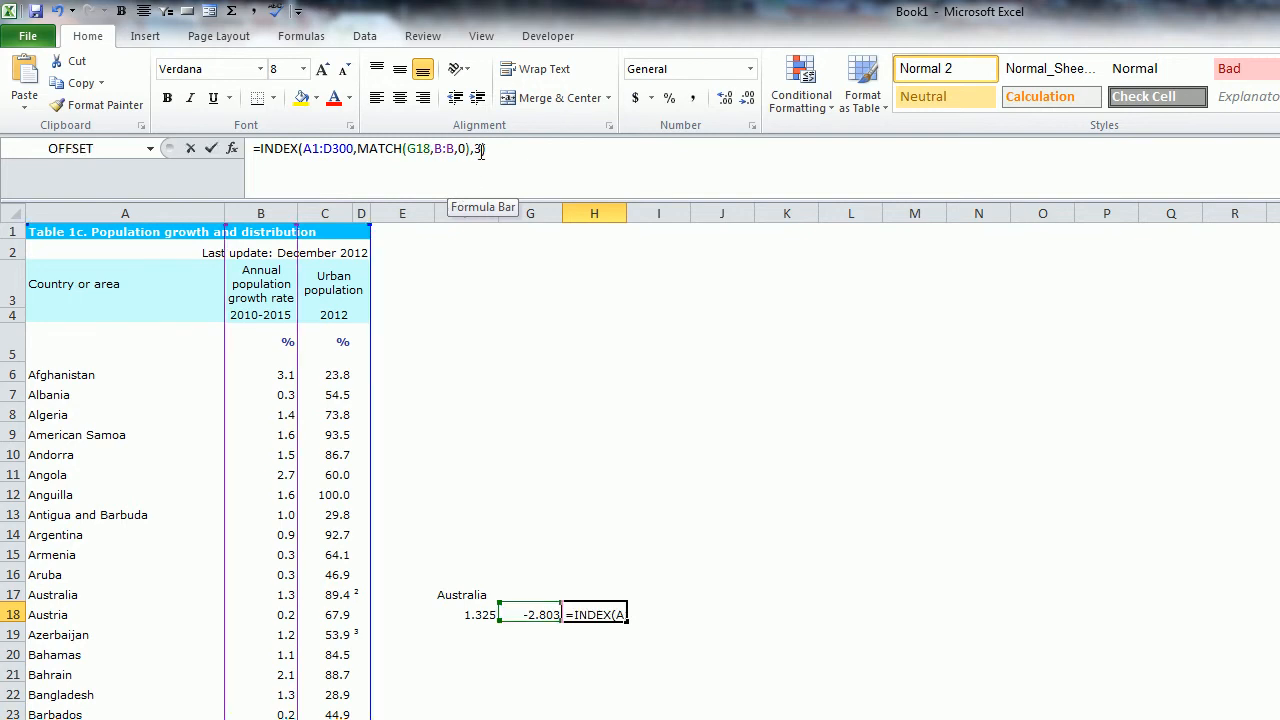
{"action": "type", "text": "1"}
{"action": "key", "text": "Return"}
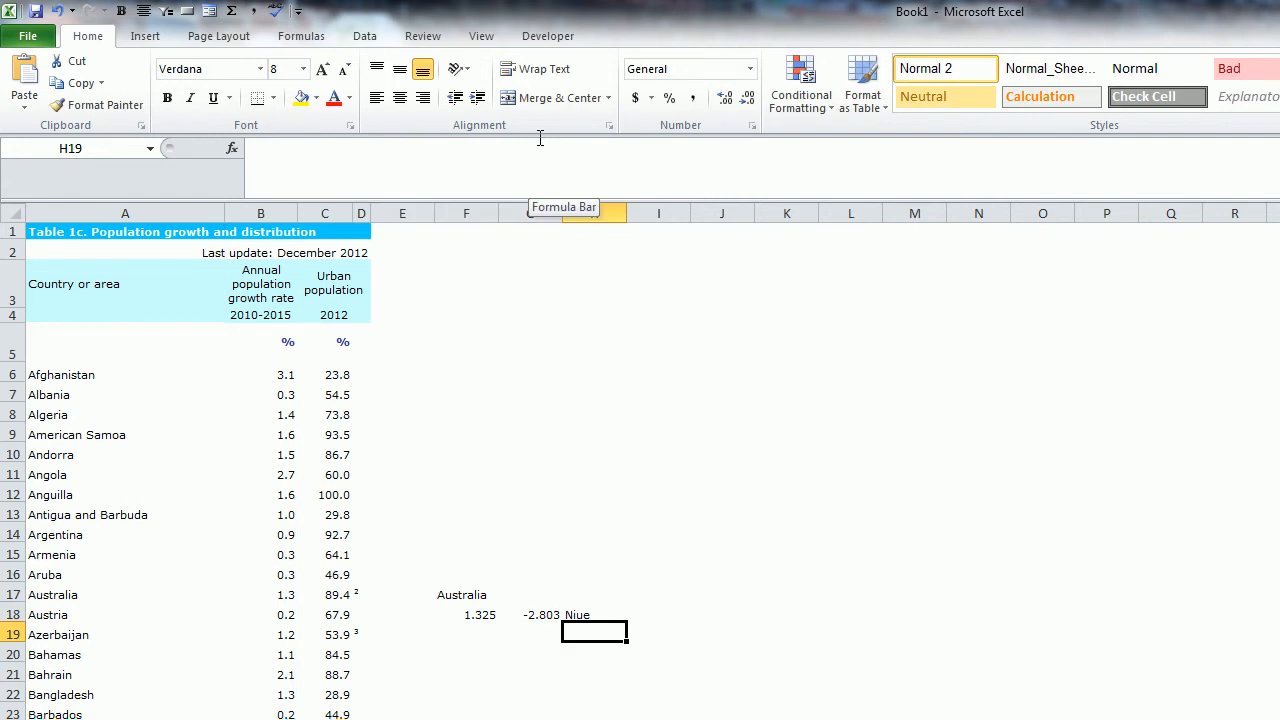
- Begin an INDEX formula in H19 with A1:D300 as its array
{"action": "type", "text": "="}
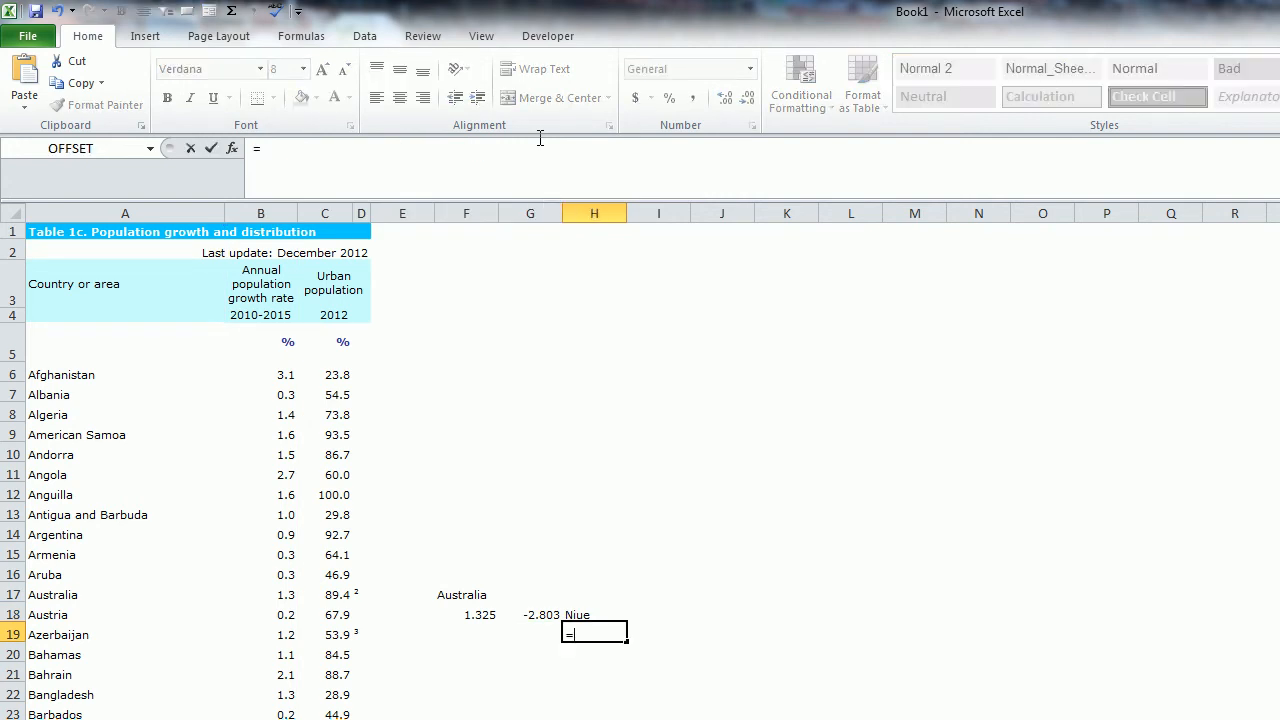
{"action": "type", "text": "index("}
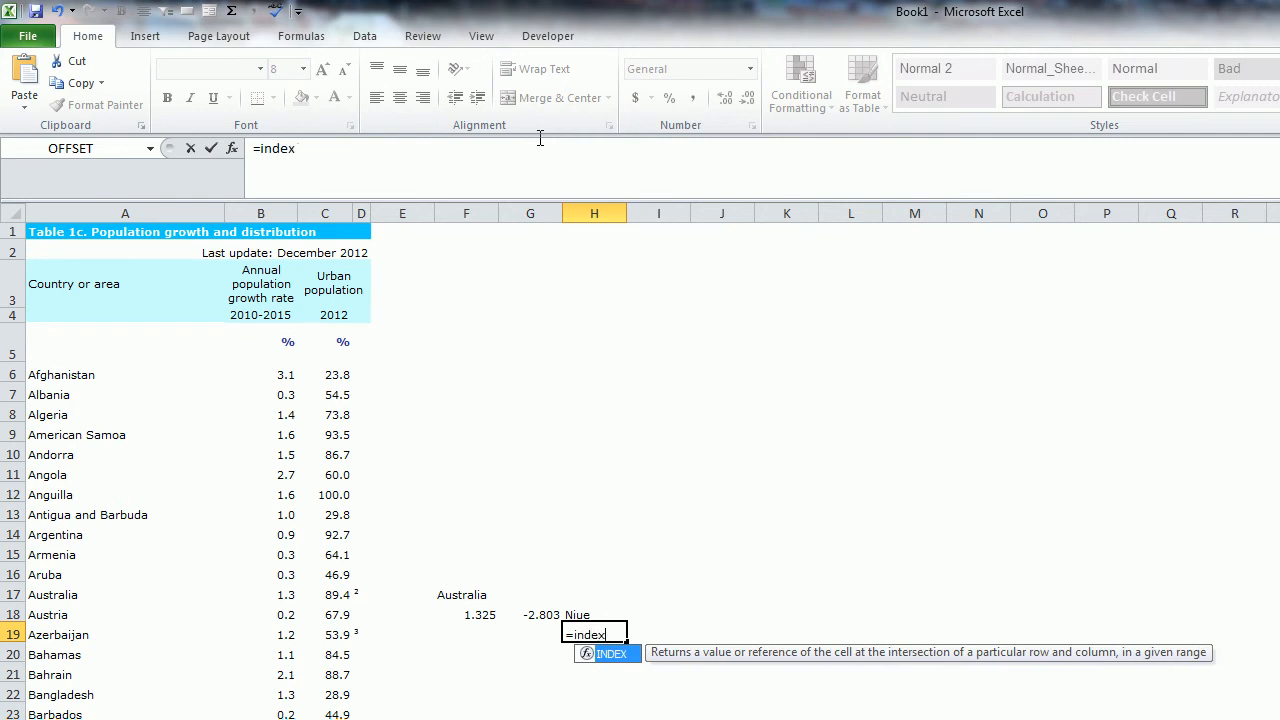
{"action": "left_click_drag", "start_coordinate": [153, 236], "coordinate": [161, 453]}
{"action": "key", "text": "BackSpace"}
{"action": "key", "text": "BackSpace"}
{"action": "type", "text": "300,"}
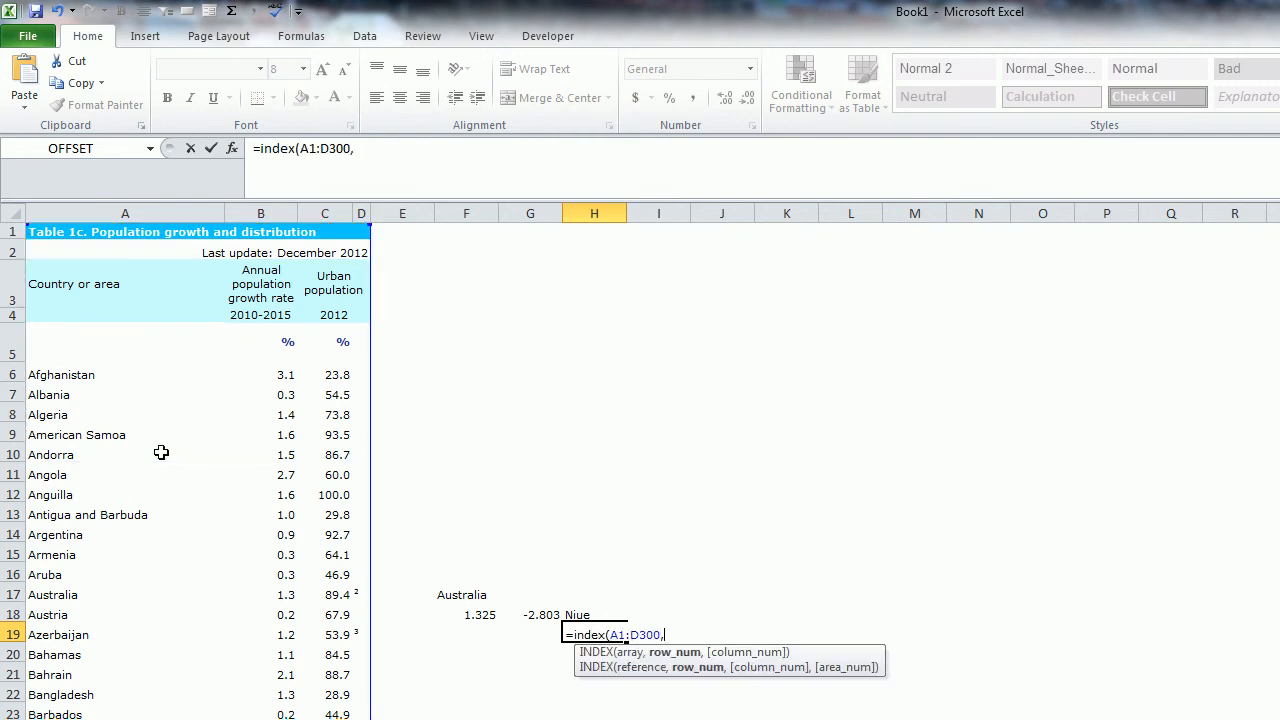
{"action": "type", "text": "match("}
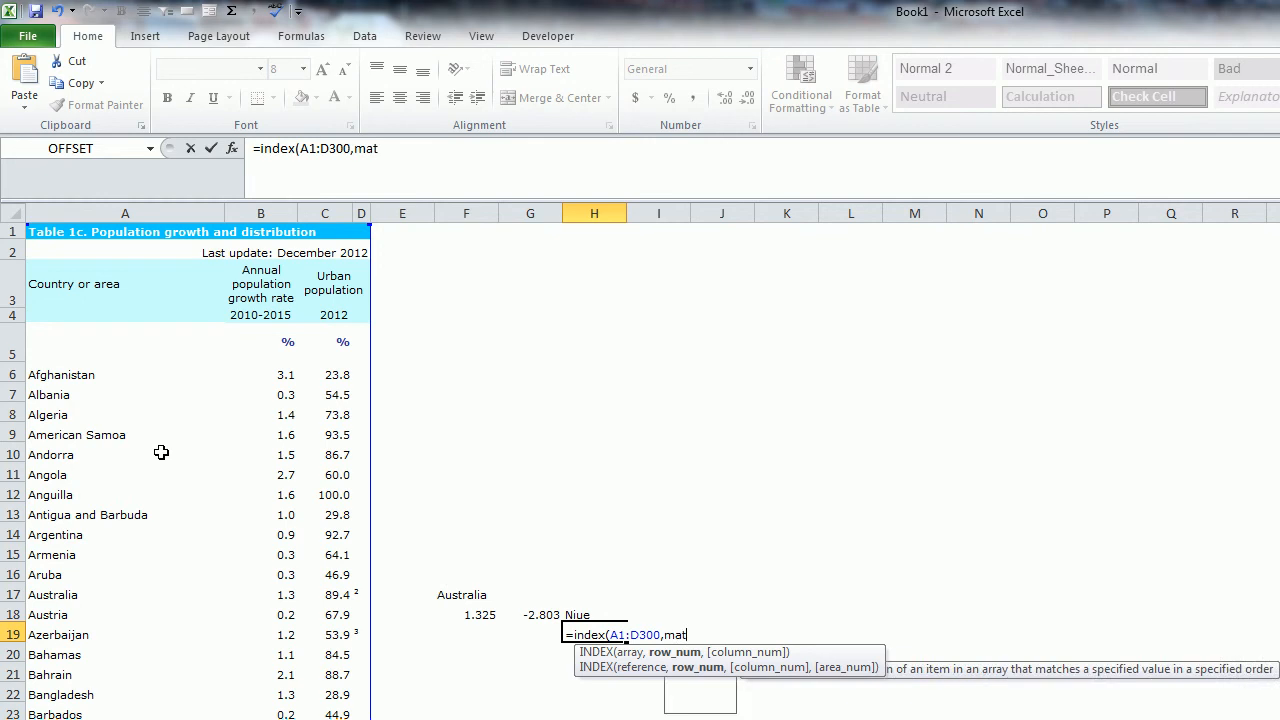
- Add MATCH(F17,A:A,0) as the row number of the INDEX formula in H19
{"action": "left_click", "coordinate": [471, 596]}
{"action": "type", "text": ","}
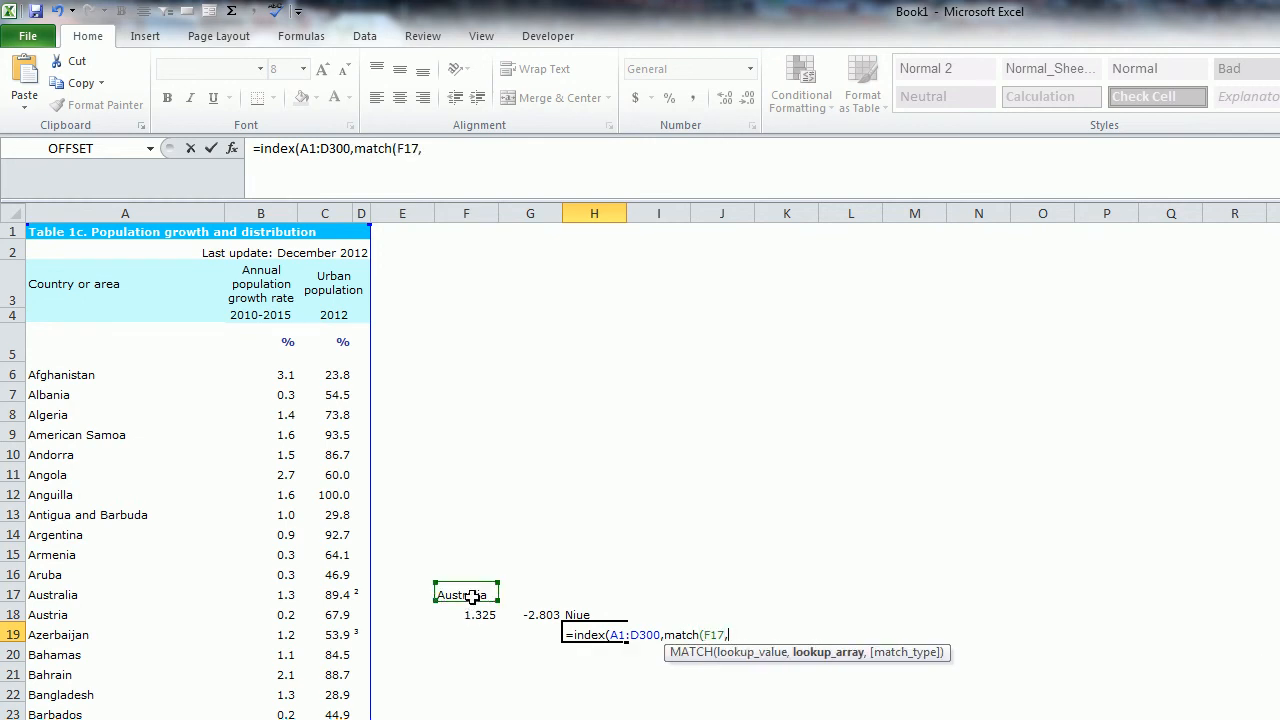
{"action": "type", "text": "a:a"}
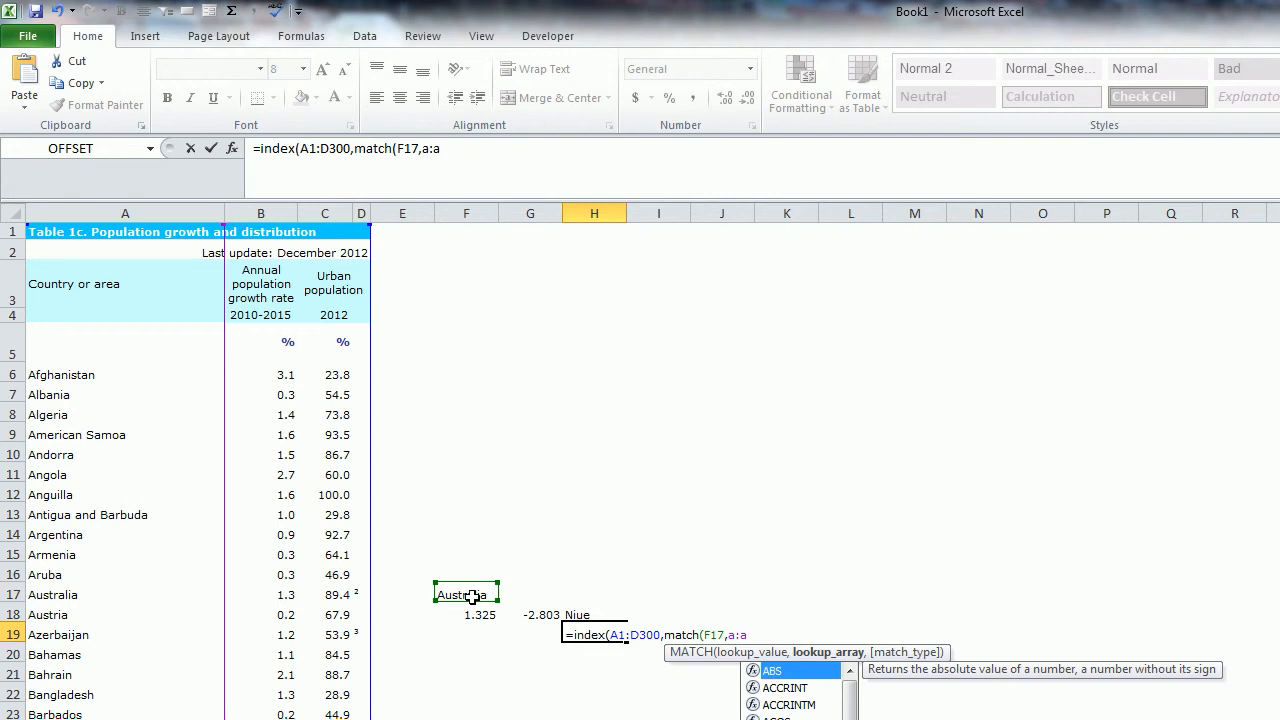
{"action": "type", "text": ",0"}
{"action": "type", "text": ")"}
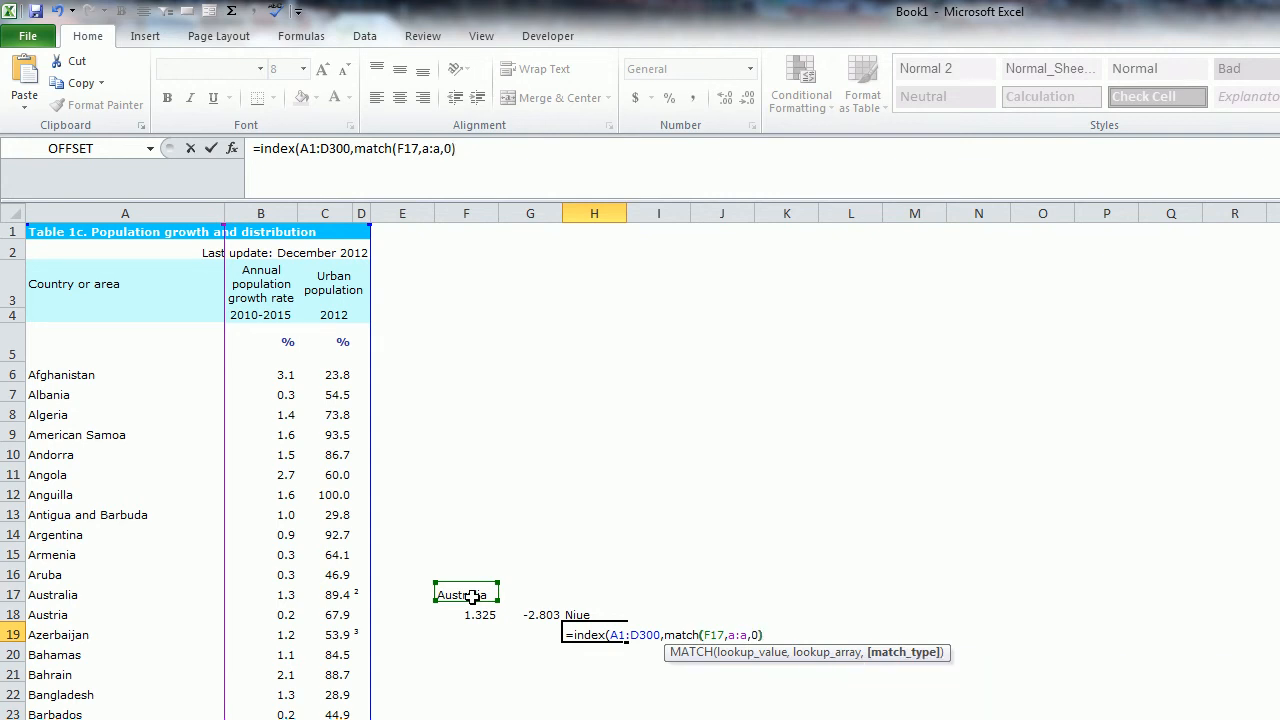
{"action": "type", "text": ","}
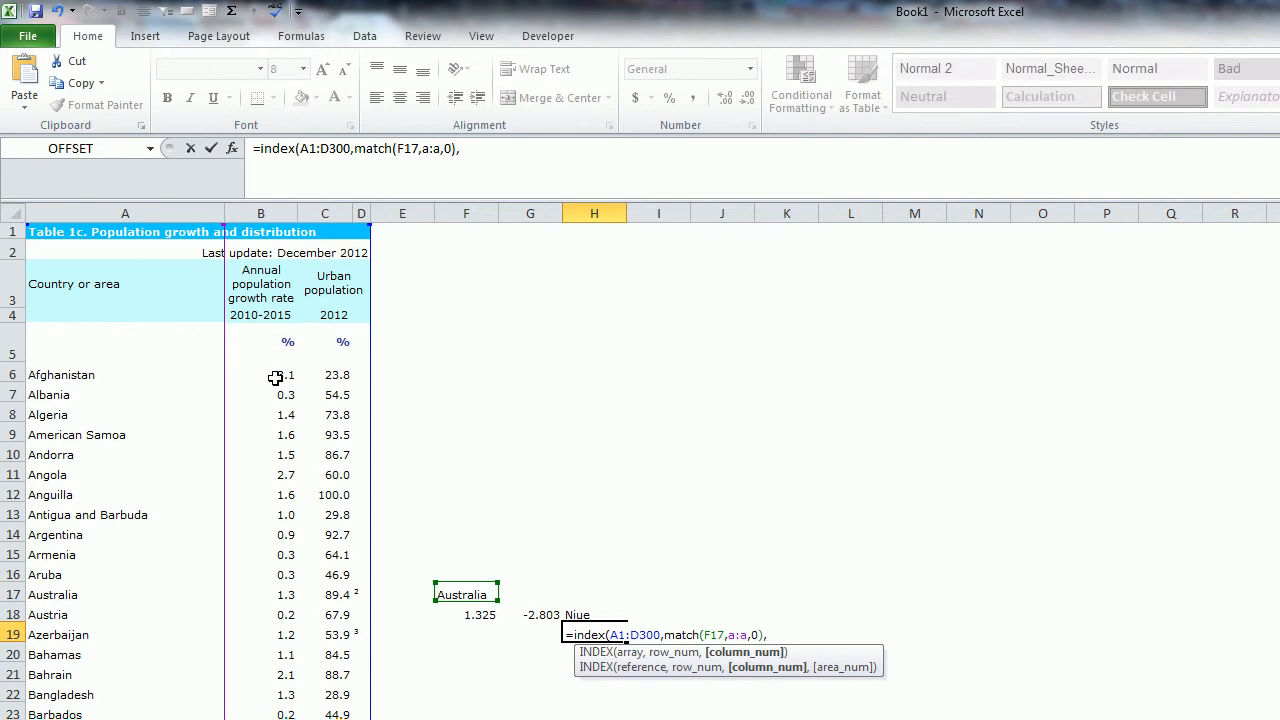
{"action": "type", "text": "2)"}
- Set the INDEX column number to 2 for the growth rate and enter the finished formula in H19
{"action": "key", "text": "Return"}
{"action": "key", "text": "Up"}
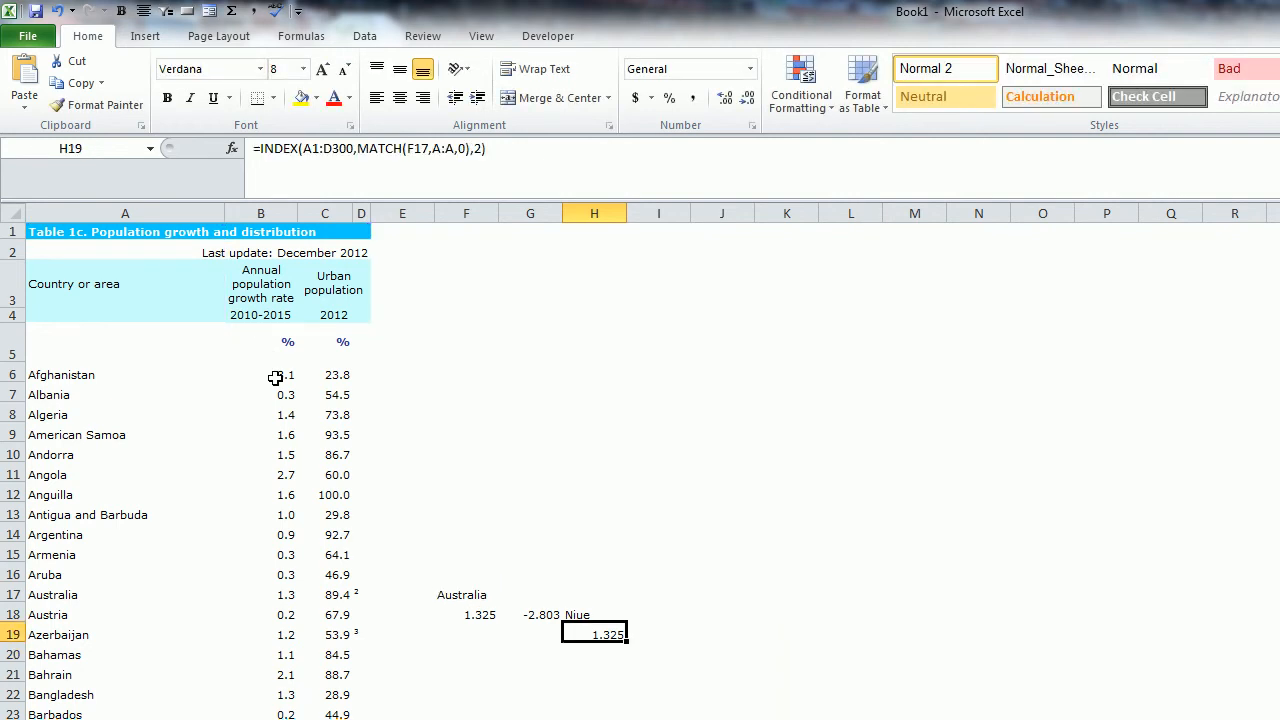
- Change the lookup country in F17 to Austria to test both lookup formulas
{"action": "key", "text": "Up"}
{"action": "key", "text": "Left"}
- Replace the lookup country in F17 with Azerbaijan
{"action": "key", "text": "Up"}
{"action": "key", "text": "Left"}
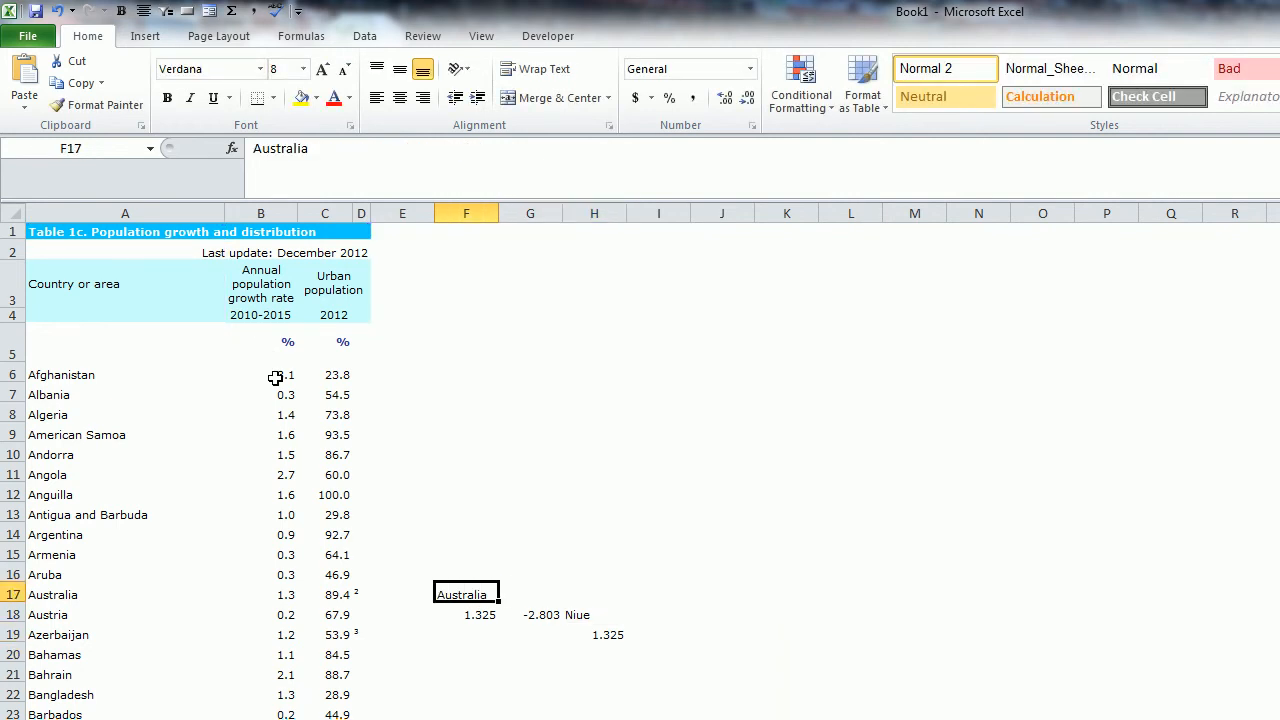
{"action": "type", "text": "Austria"}
{"action": "key", "text": "Return"}
{"action": "key", "text": "Up"}
{"action": "type", "text": "Azerbaijan"}
{"action": "key", "text": "Return"}
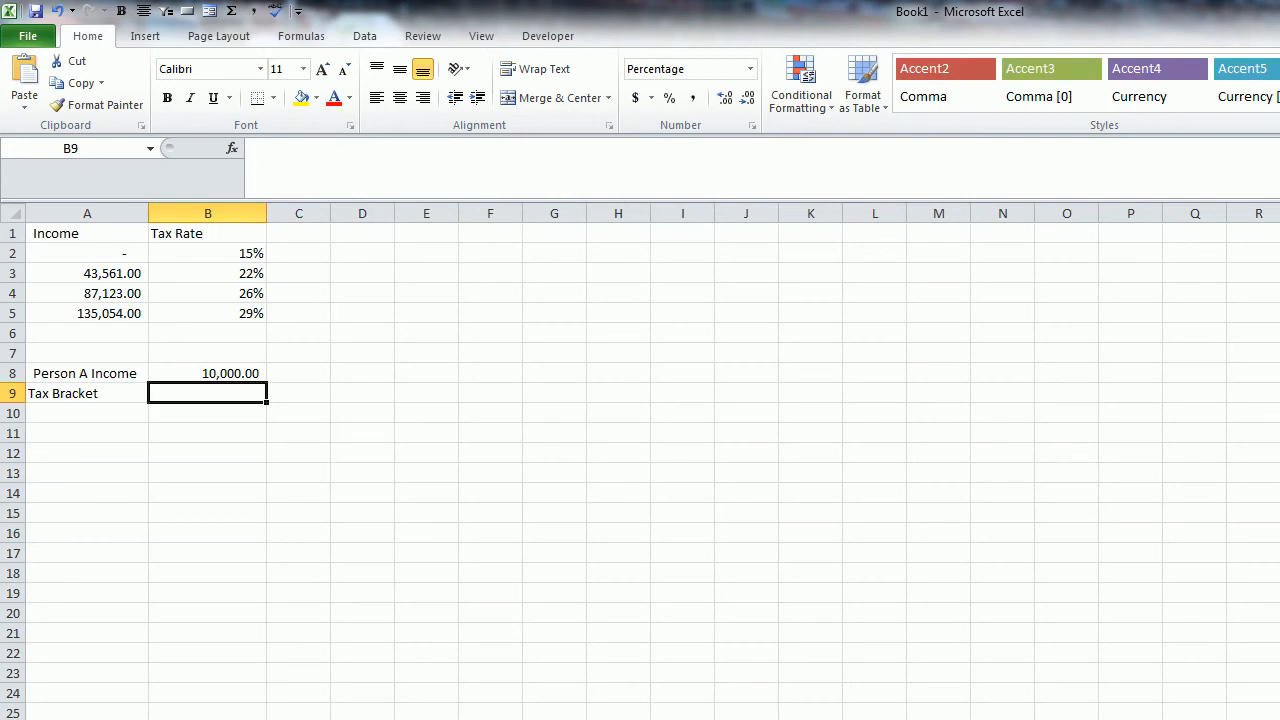
- On the tax rate sheet, enter =VLOOKUP(B8,A1:B5,2,TRUE) in B9 to find Person A's tax bracket by approximate match
{"action": "type", "text": "=vlookup("}
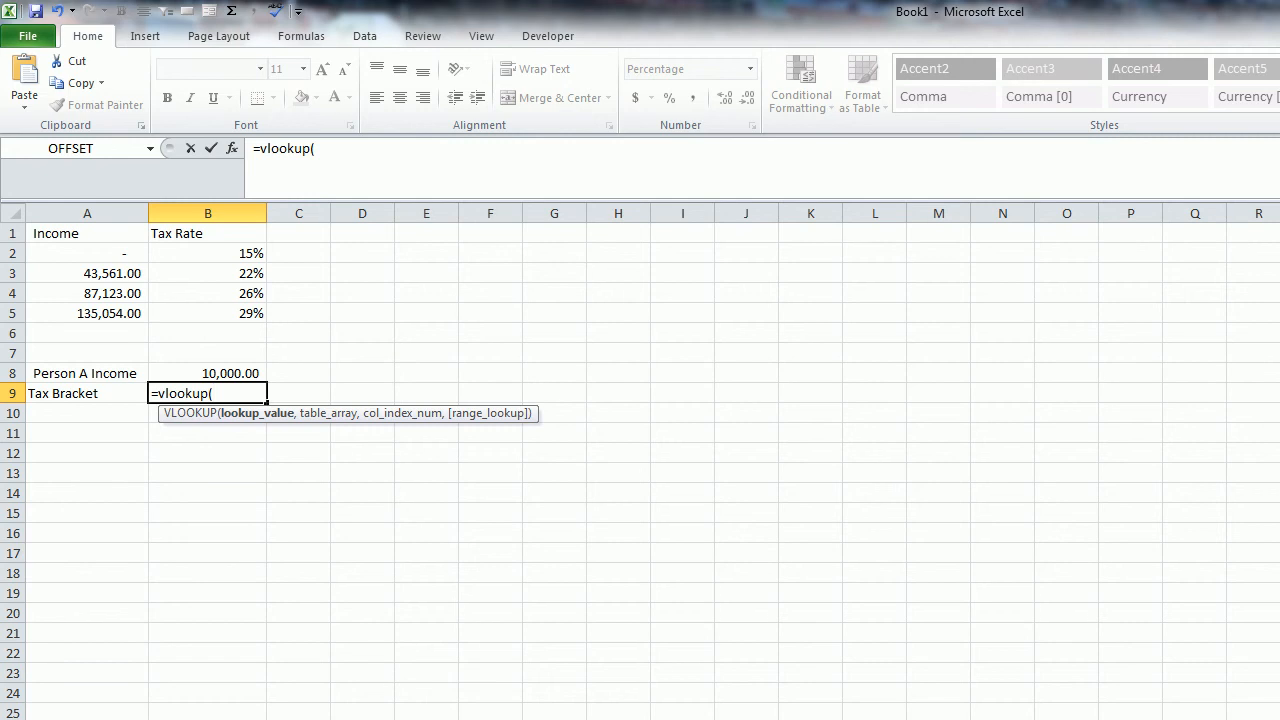
{"action": "left_click", "coordinate": [207, 373]}
{"action": "type", "text": ","}
{"action": "left_click_drag", "start_coordinate": [55, 242], "coordinate": [186, 322]}
{"action": "type", "text": ",2"}
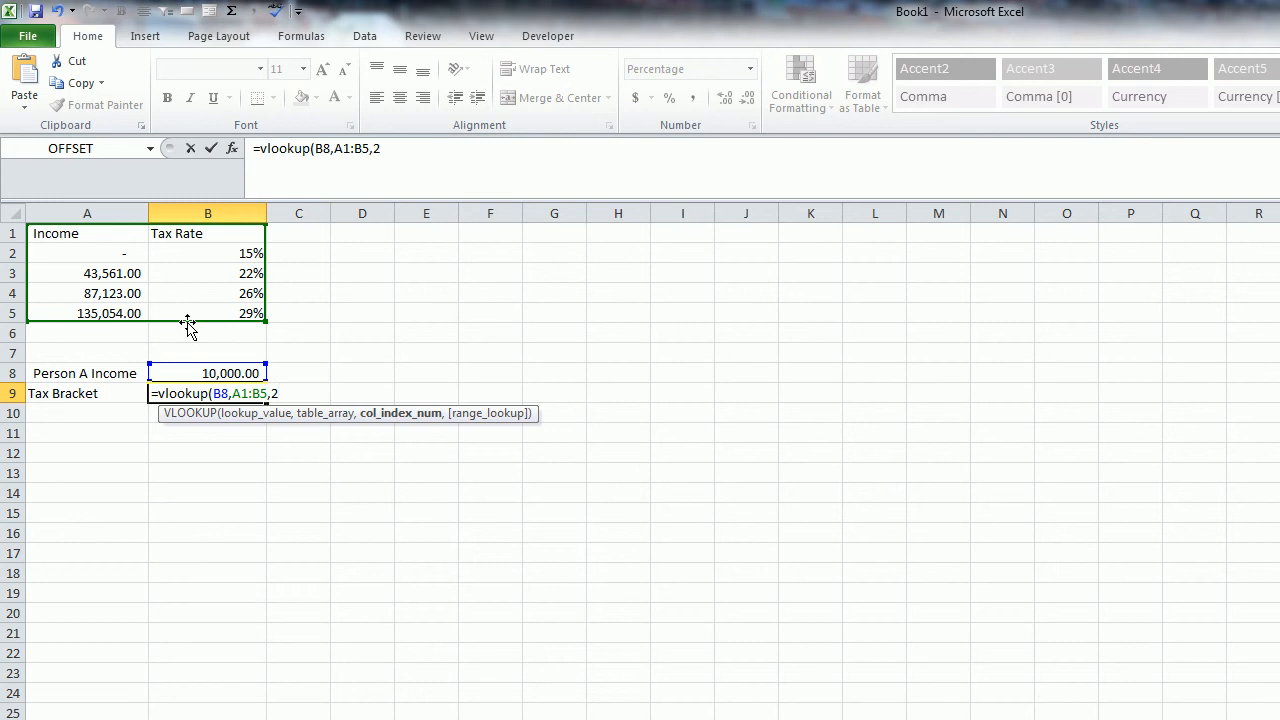
{"action": "type", "text": ","}
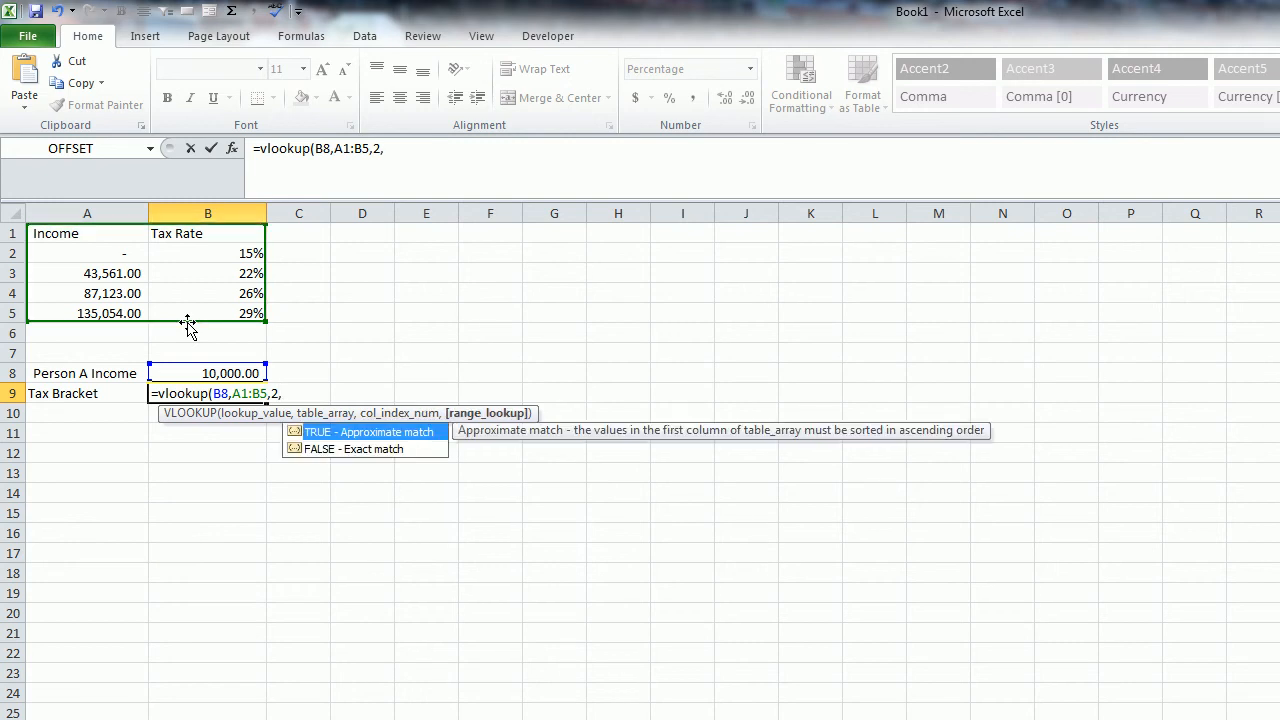
{"action": "type", "text": "true)"}
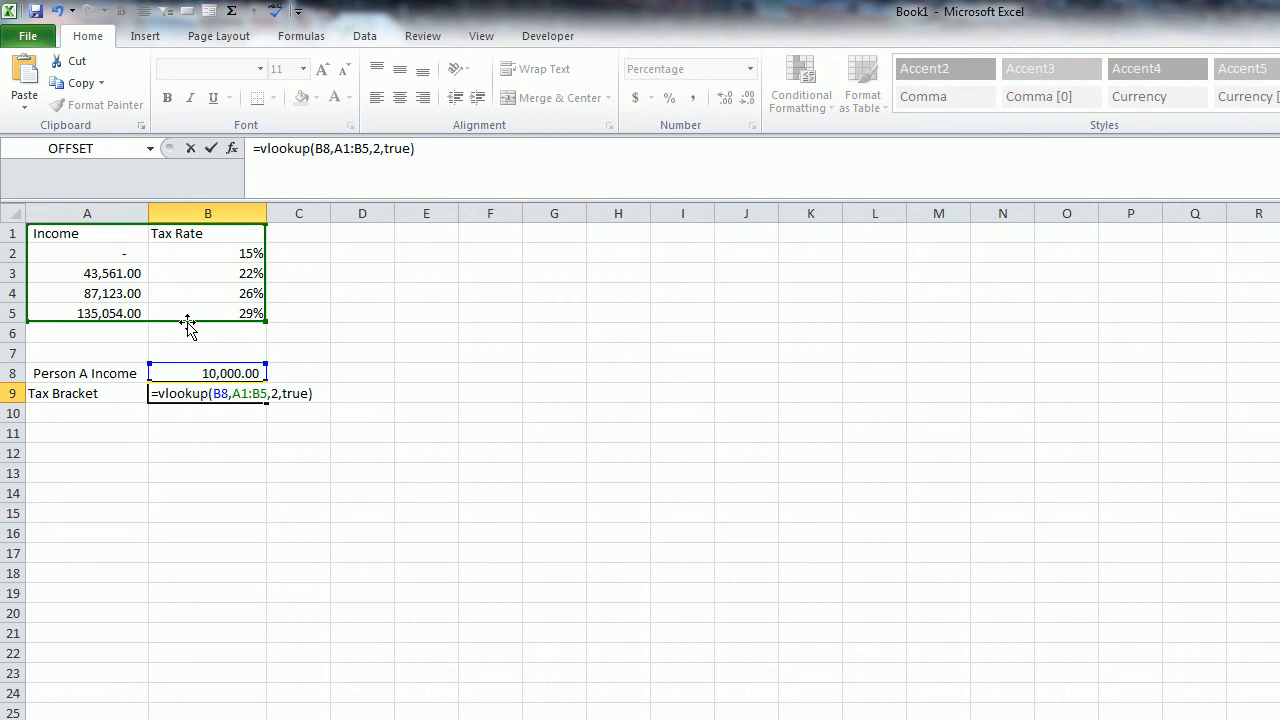
{"action": "key", "text": "Return"}
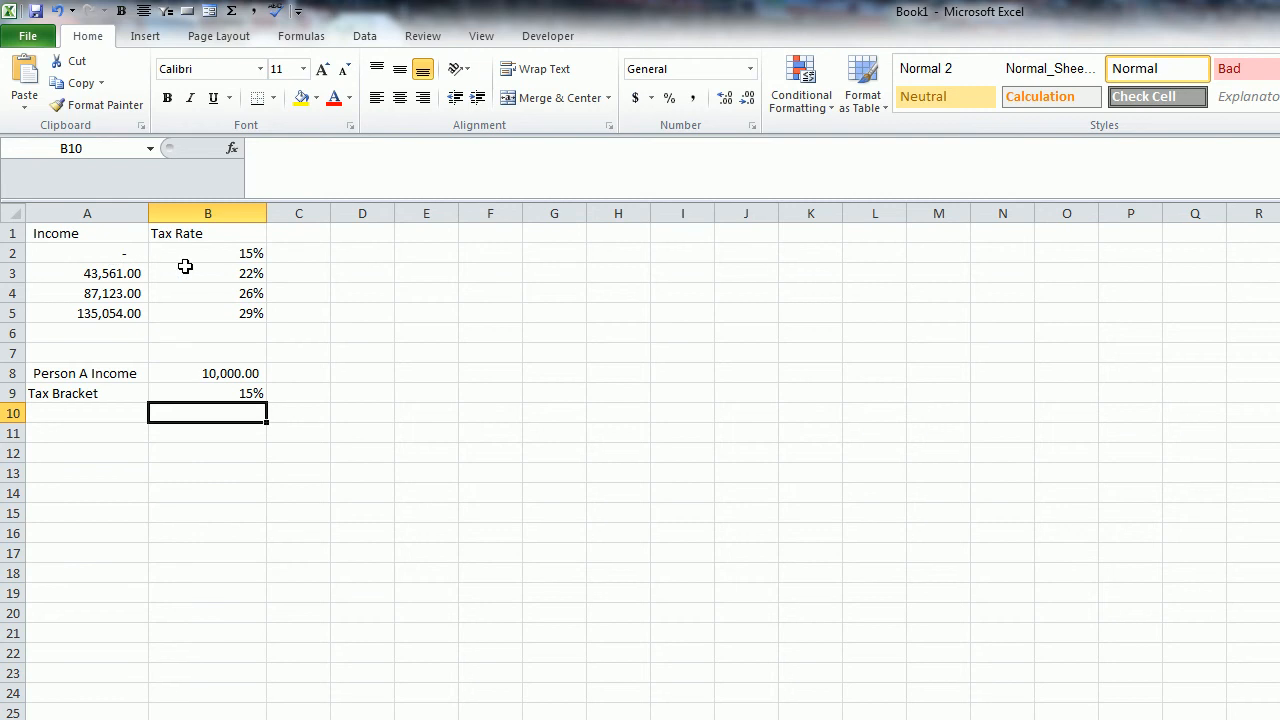
- Check the lowest income threshold in A2 and set Person A's income in B8 to 45,000
{"action": "key", "text": "Up"}
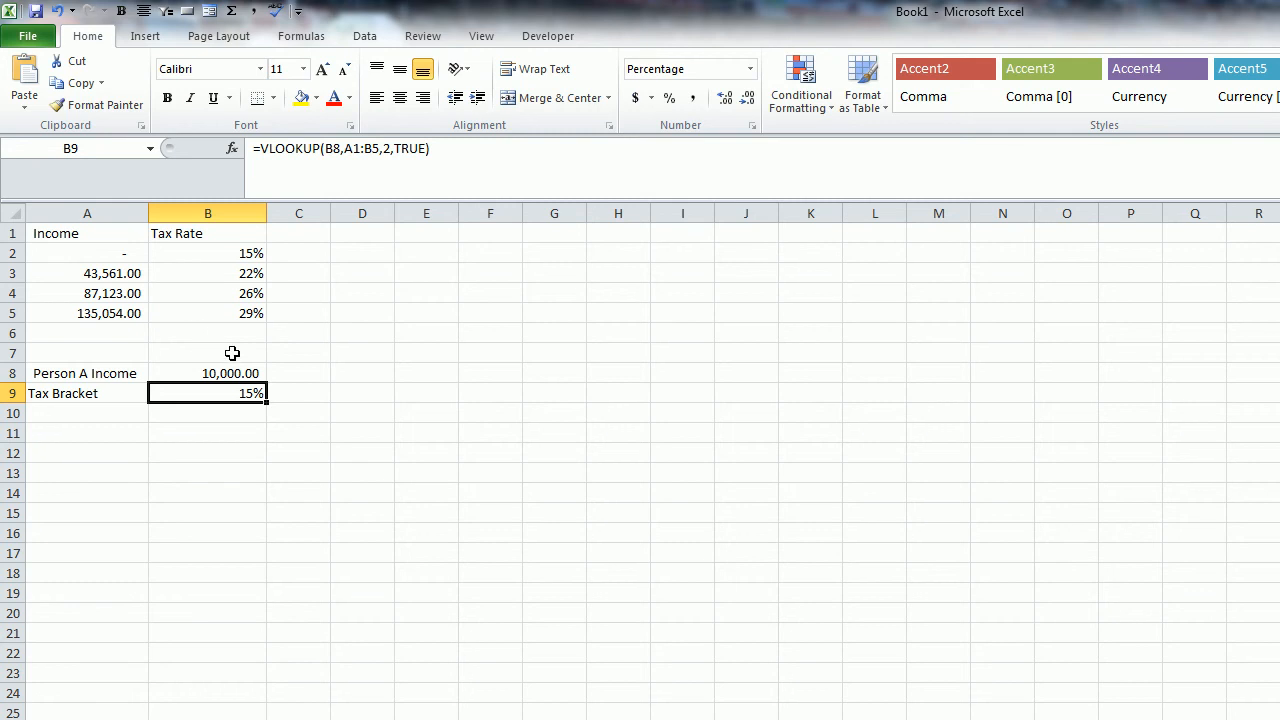
{"action": "left_click", "coordinate": [118, 255]}
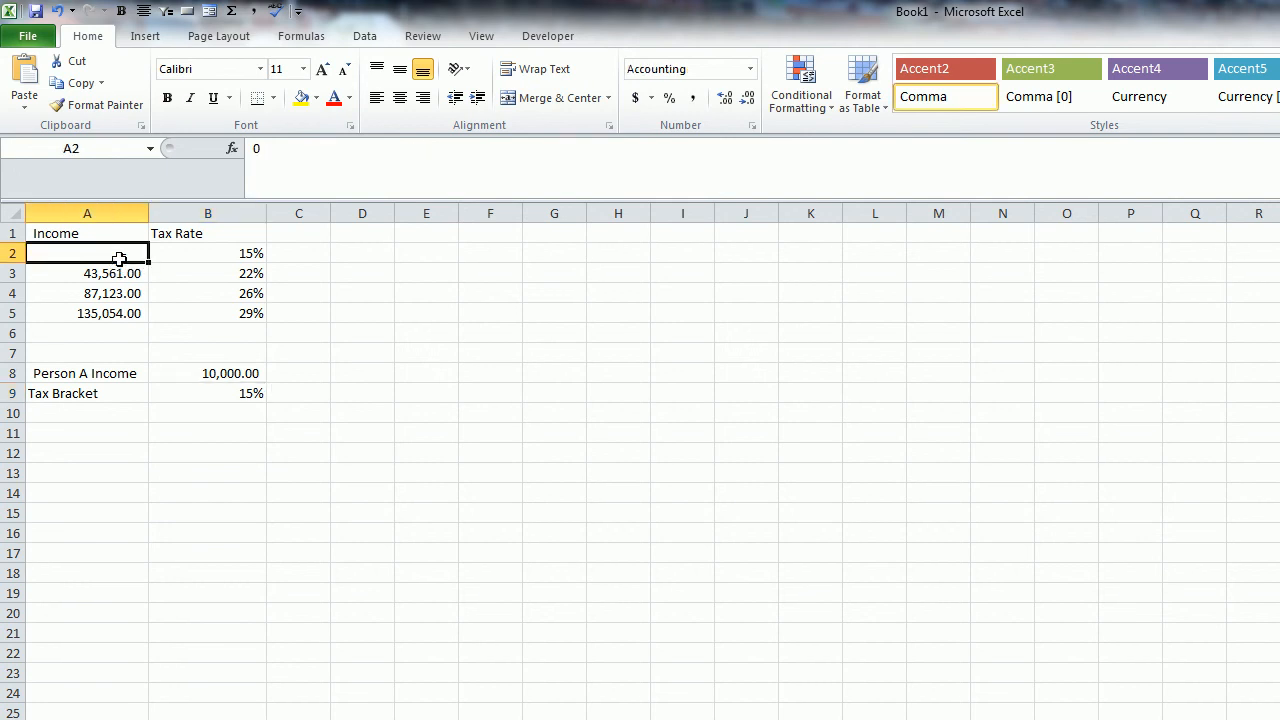
{"action": "left_click", "coordinate": [254, 374]}
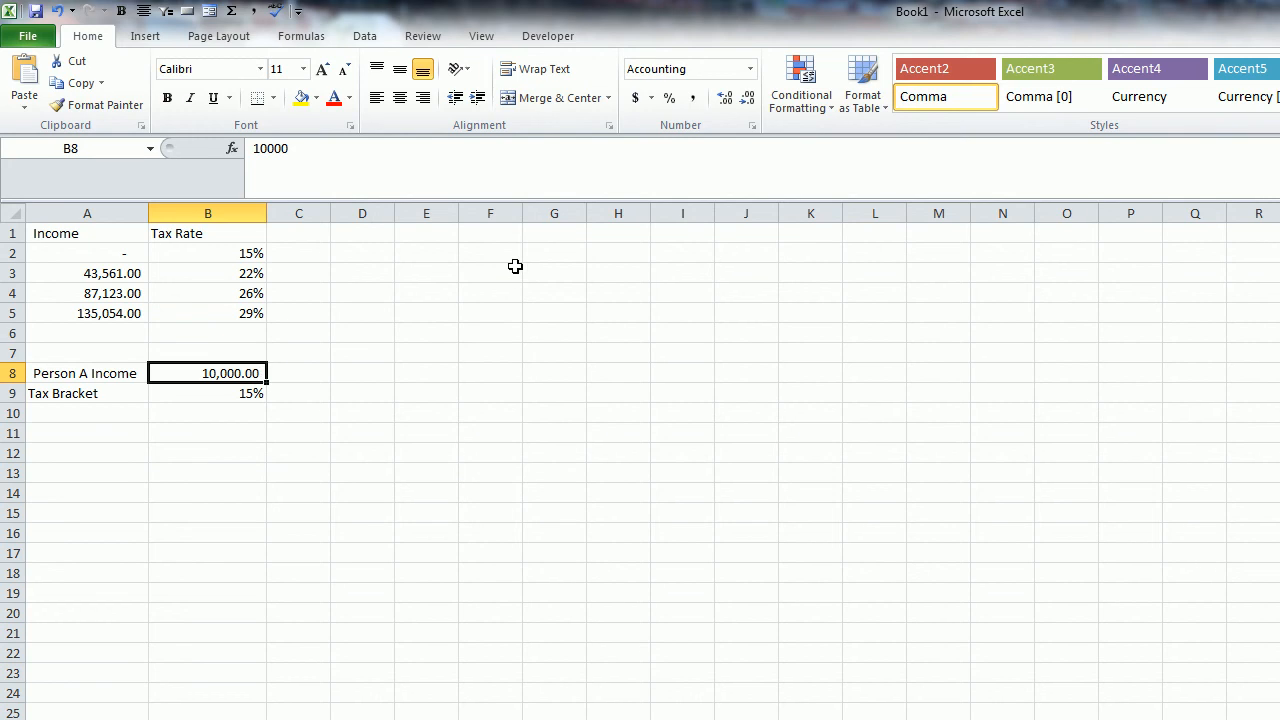
{"action": "type", "text": "45,000"}
{"action": "key", "text": "Return"}
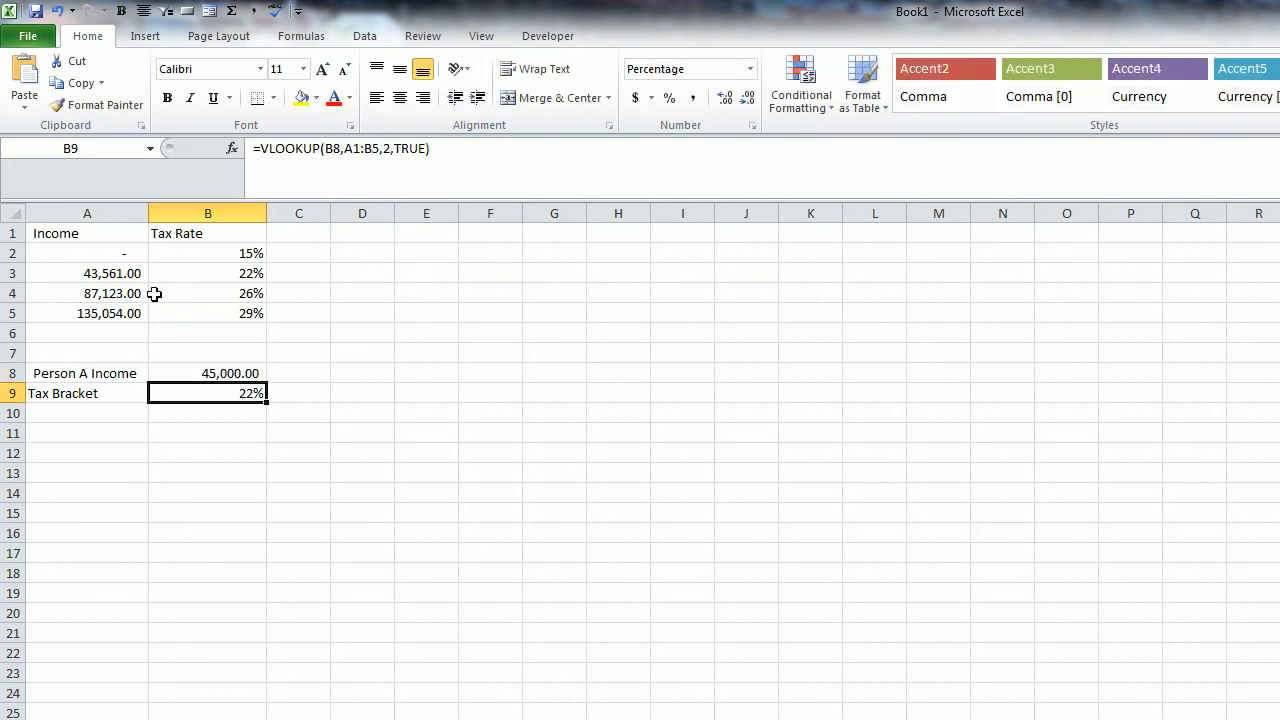
- Set Person A's income in B8 to 88,000 to test the next tax bracket
{"action": "type", "text": "88"}
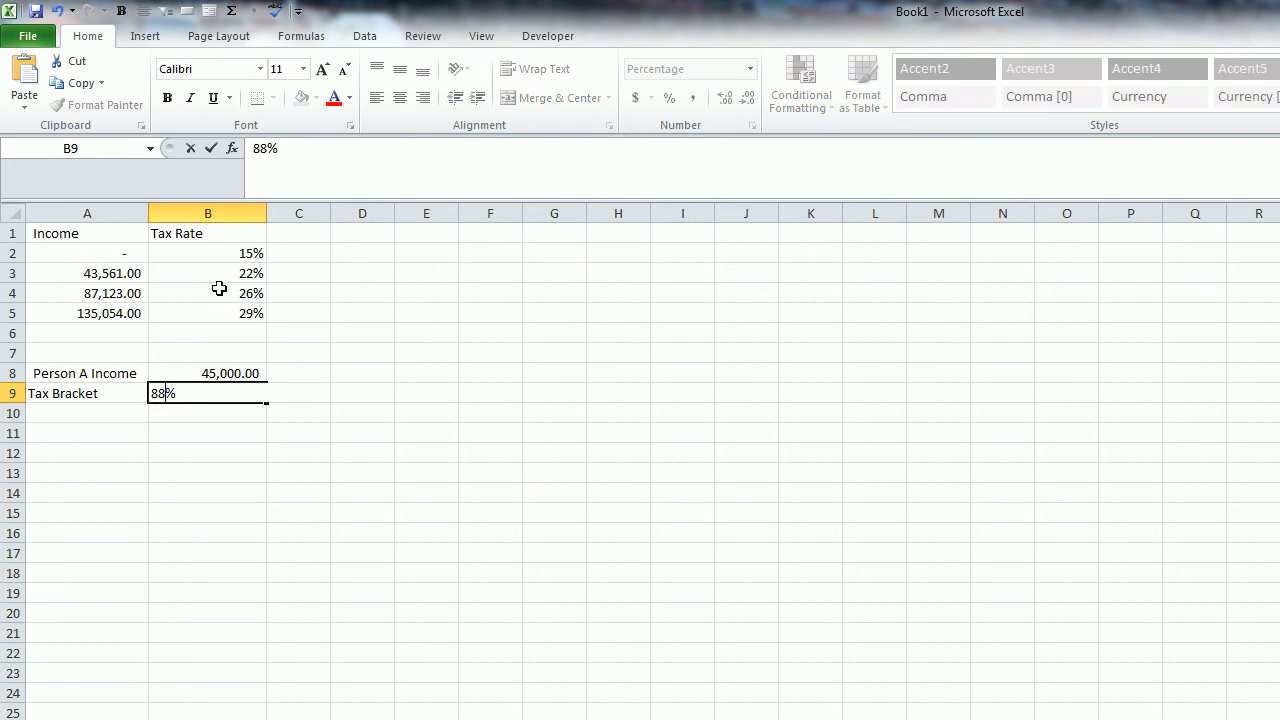
{"action": "key", "text": "Escape"}
{"action": "key", "text": "Up"}
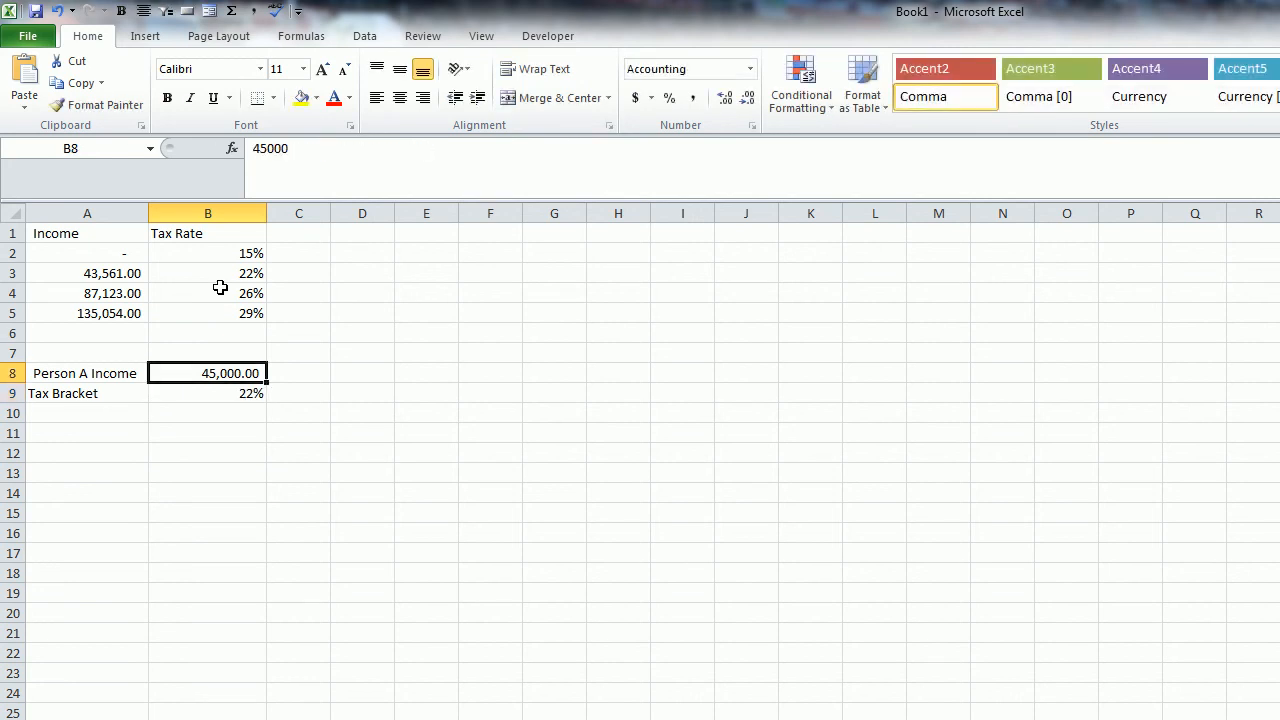
{"action": "type", "text": "88000"}
{"action": "key", "text": "Return"}
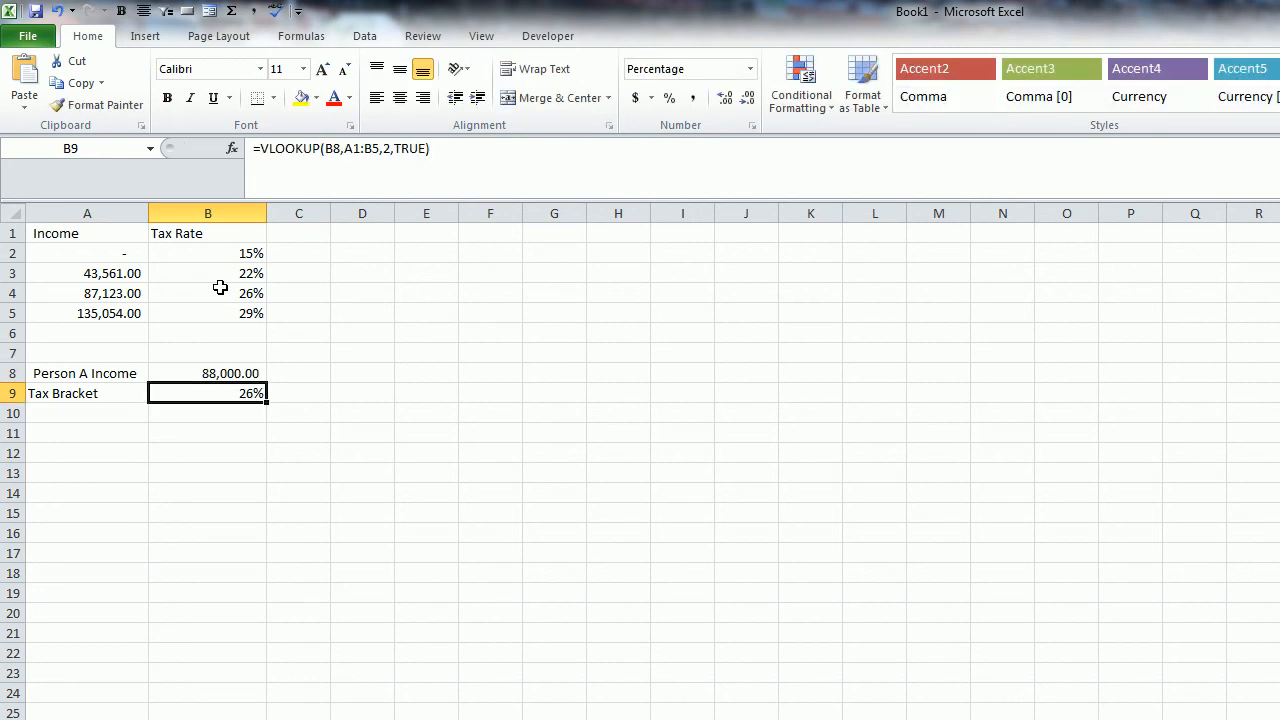
- Set Person A's income in B8 to 400,000 to test the highest tax bracket
{"action": "key", "text": "Up"}
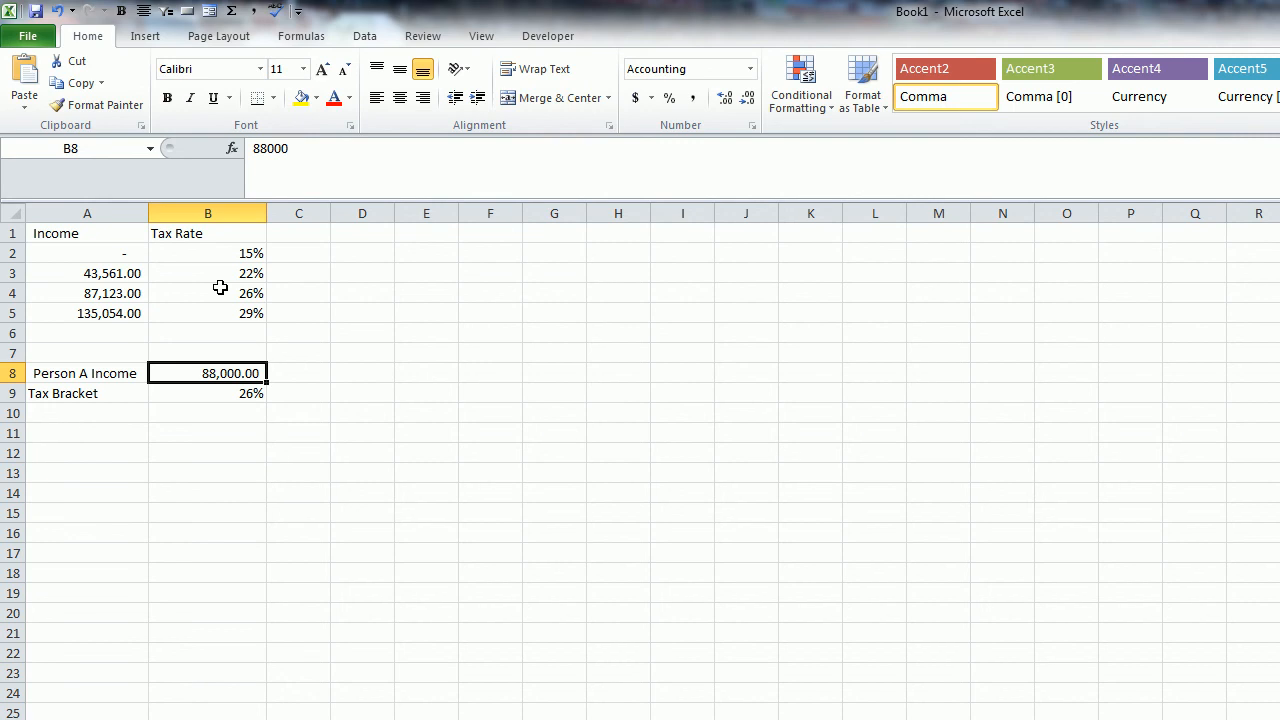
{"action": "type", "text": "44"}
{"action": "key", "text": "BackSpace"}
{"action": "type", "text": "00,"}
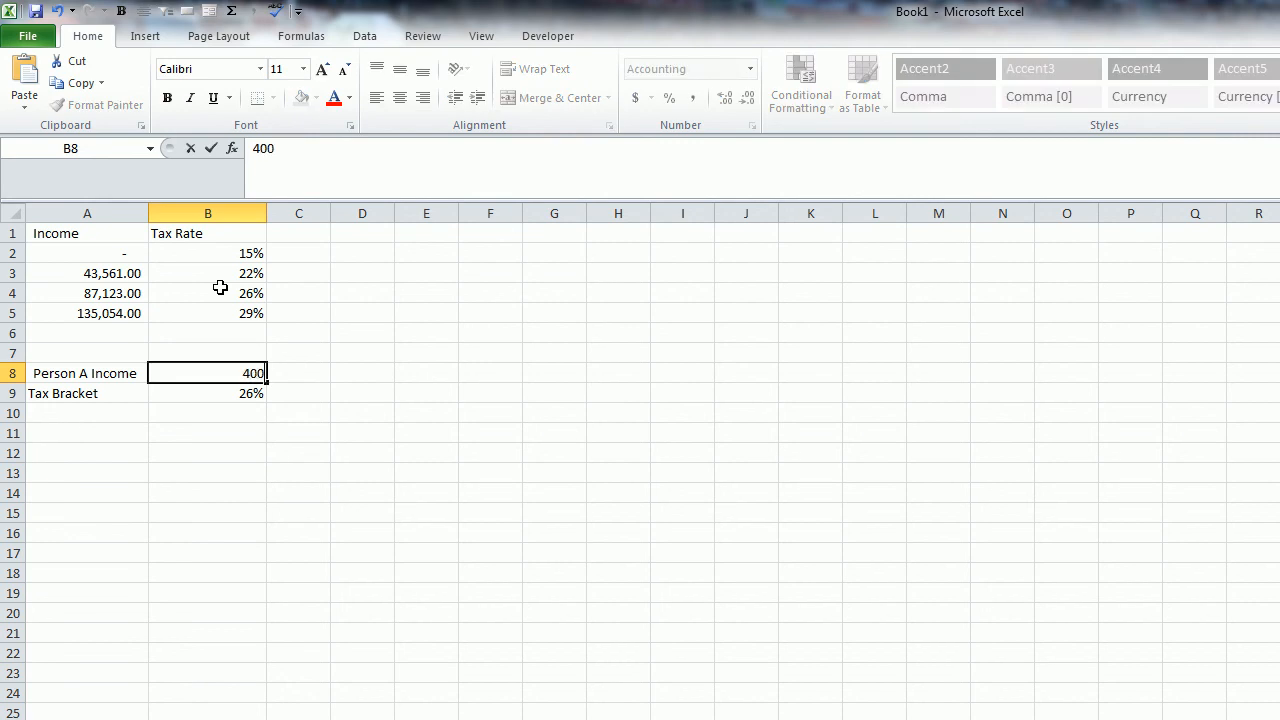
{"action": "type", "text": "000"}
{"action": "key", "text": "Return"}
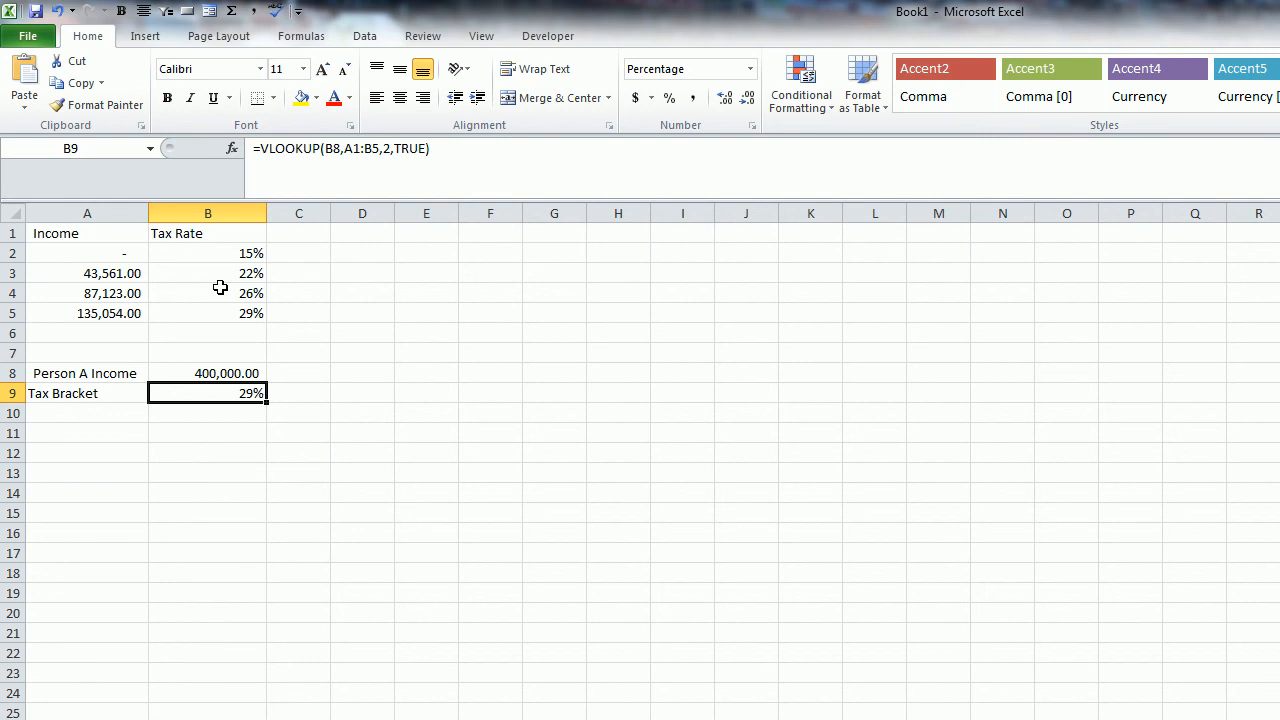
- Sort the tax rate table by Income in descending order and check the lookup formula in B9
{"action": "left_click", "coordinate": [132, 234]}
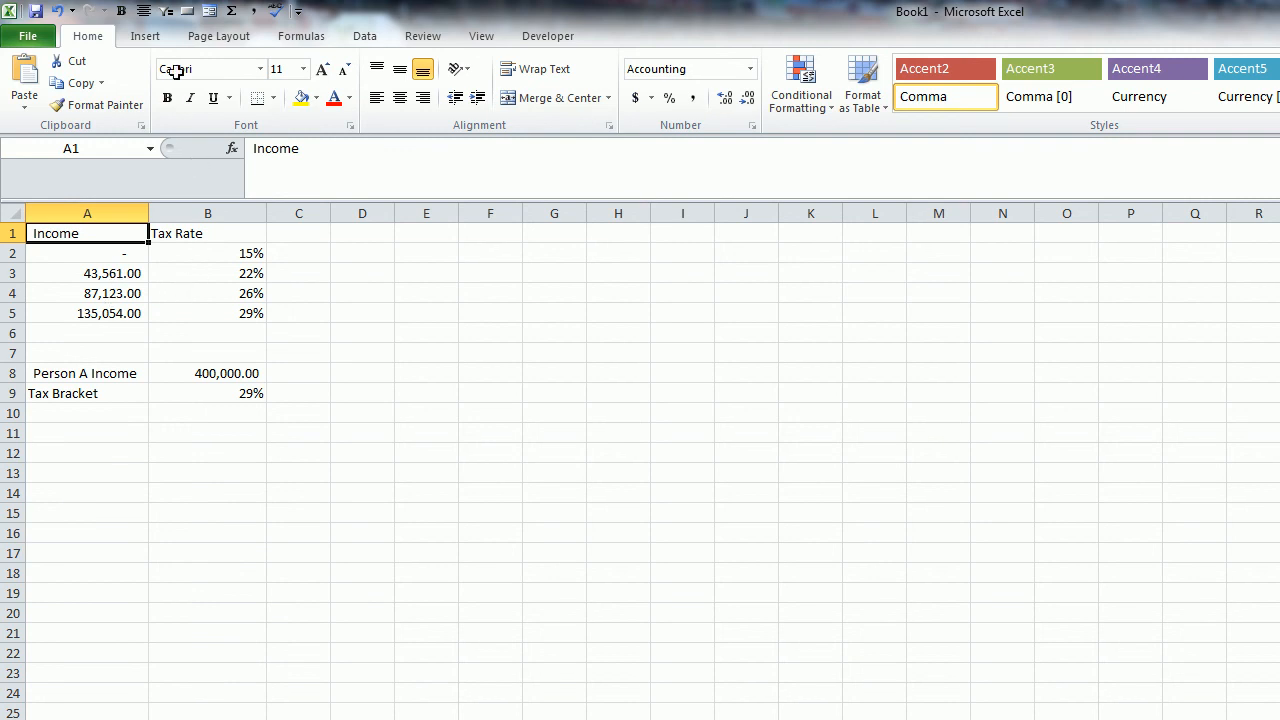
{"action": "left_click", "coordinate": [364, 40]}
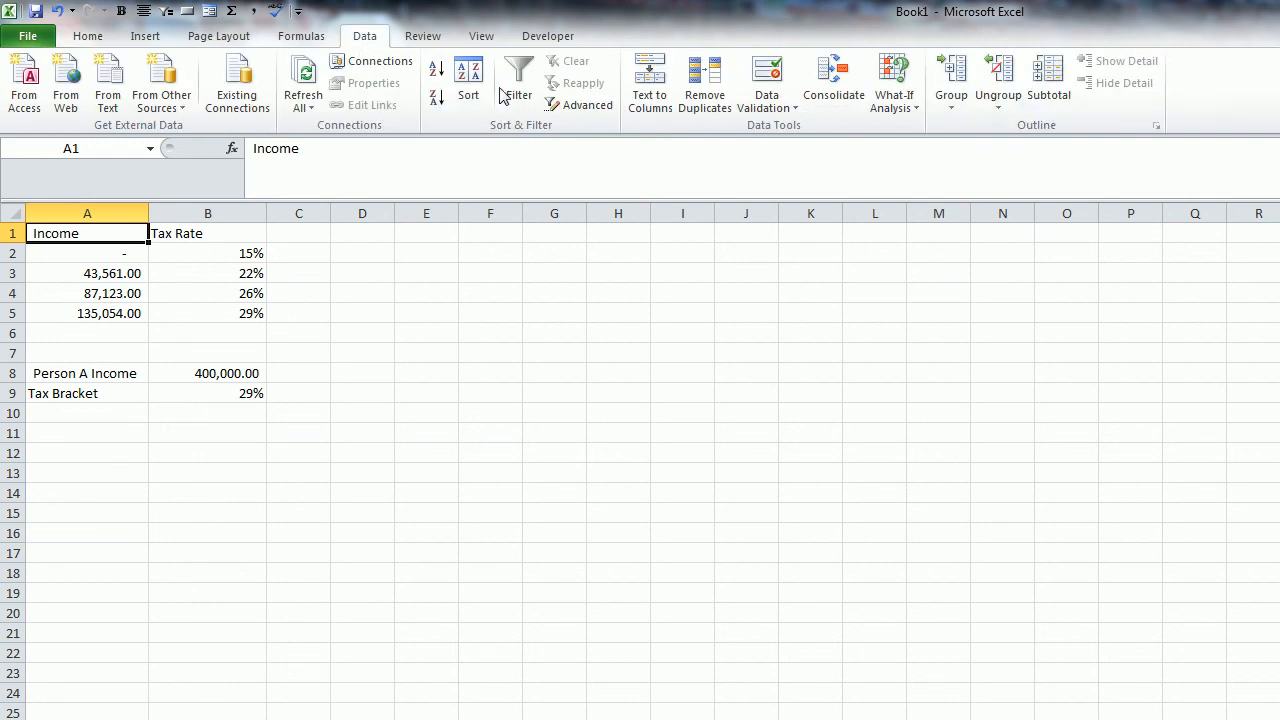
{"action": "left_click", "coordinate": [437, 99]}
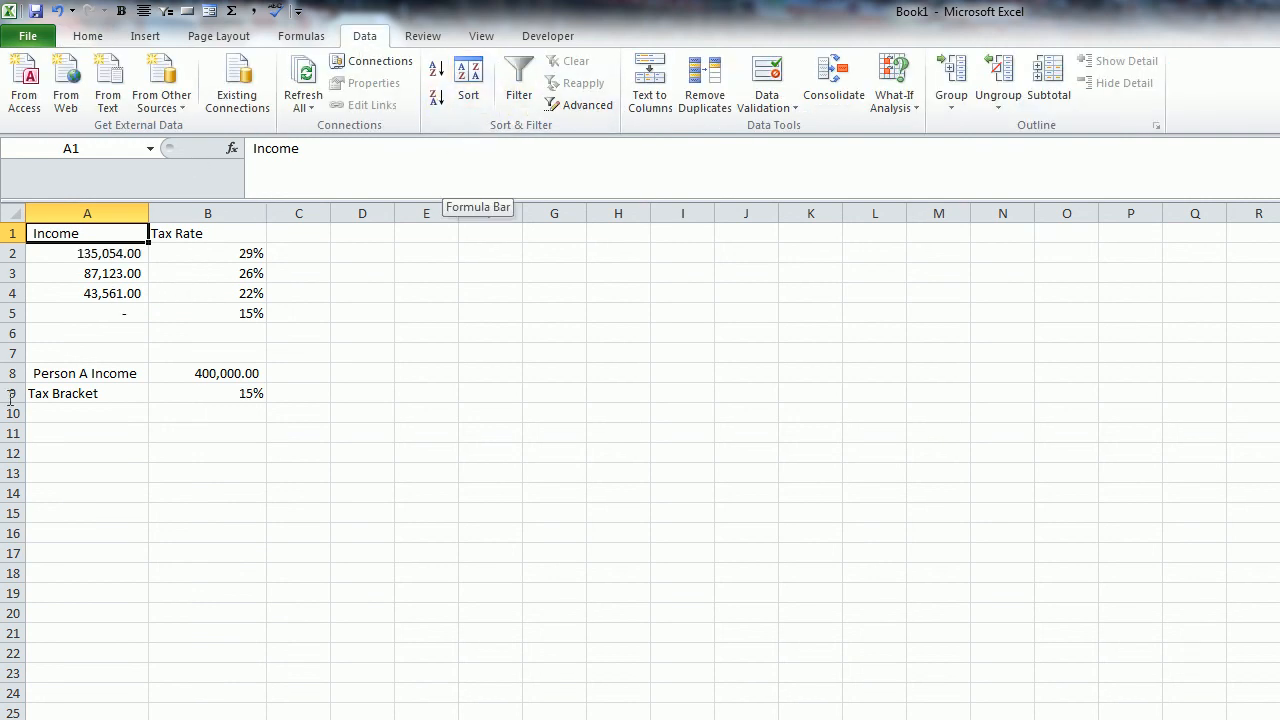
{"action": "left_click", "coordinate": [172, 392]}
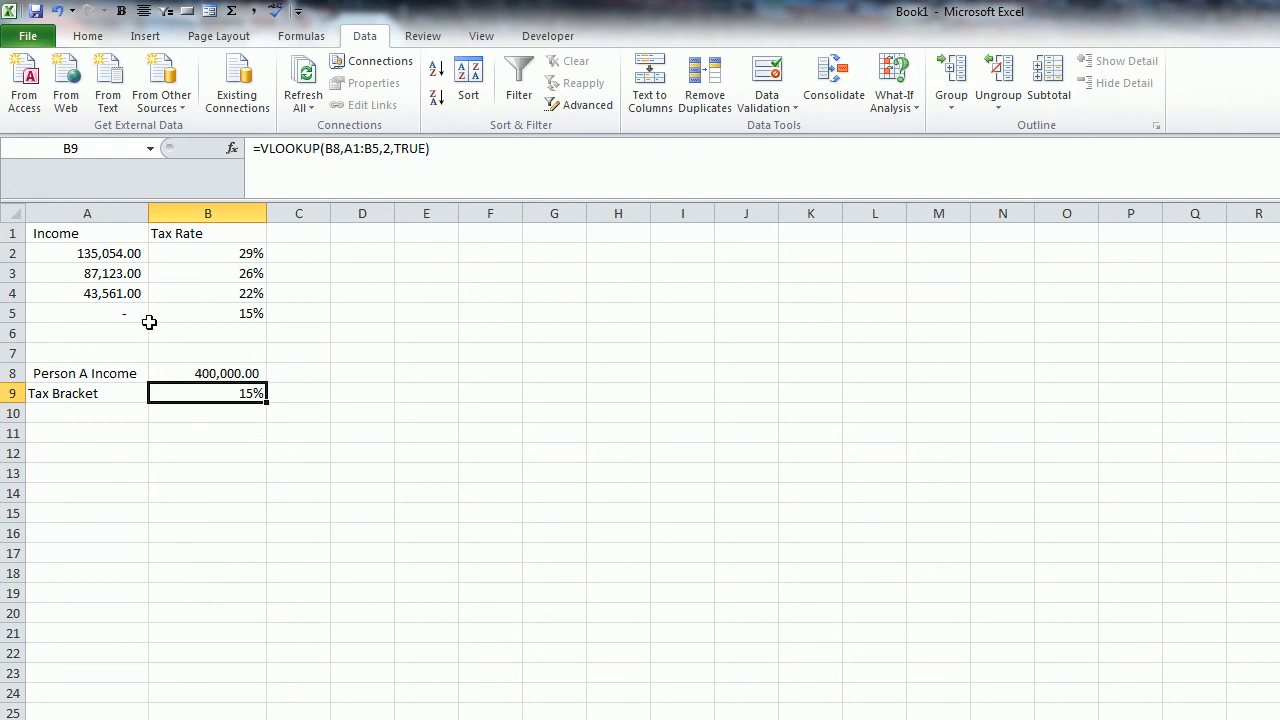
- Sort the tax rate table by Income back into ascending order
{"action": "left_click", "coordinate": [126, 231]}
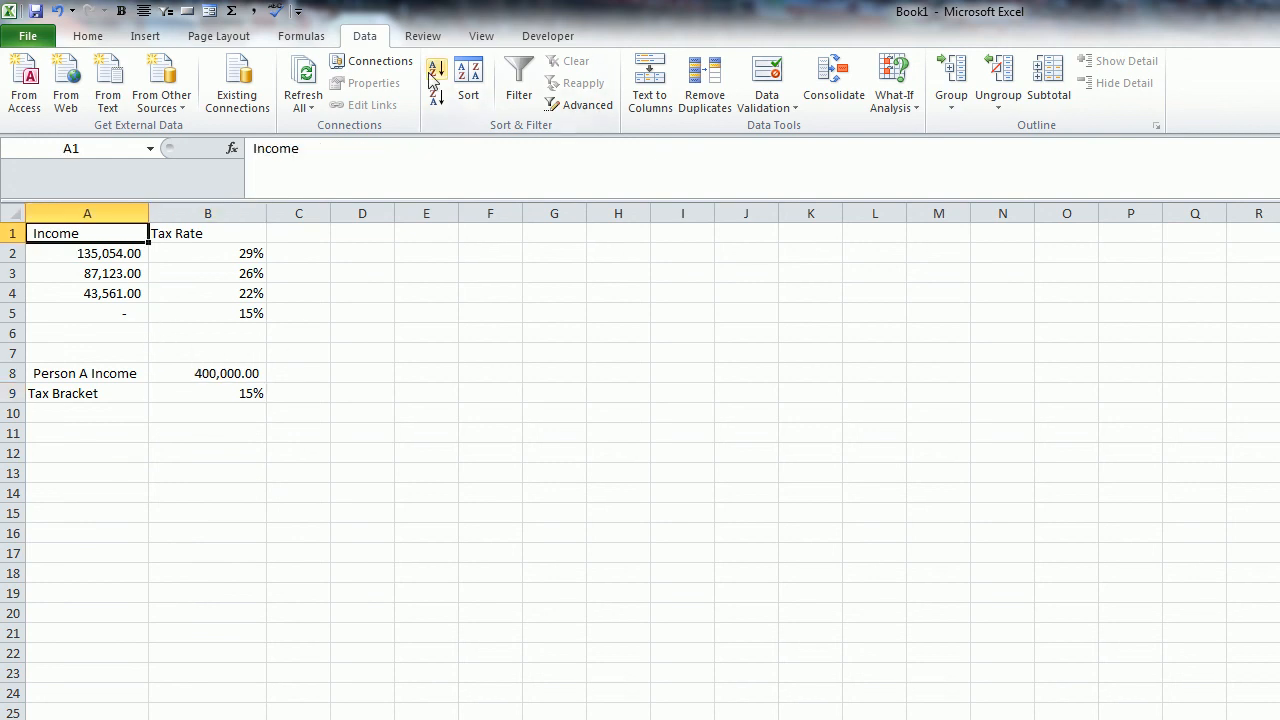
{"action": "left_click", "coordinate": [436, 70]}
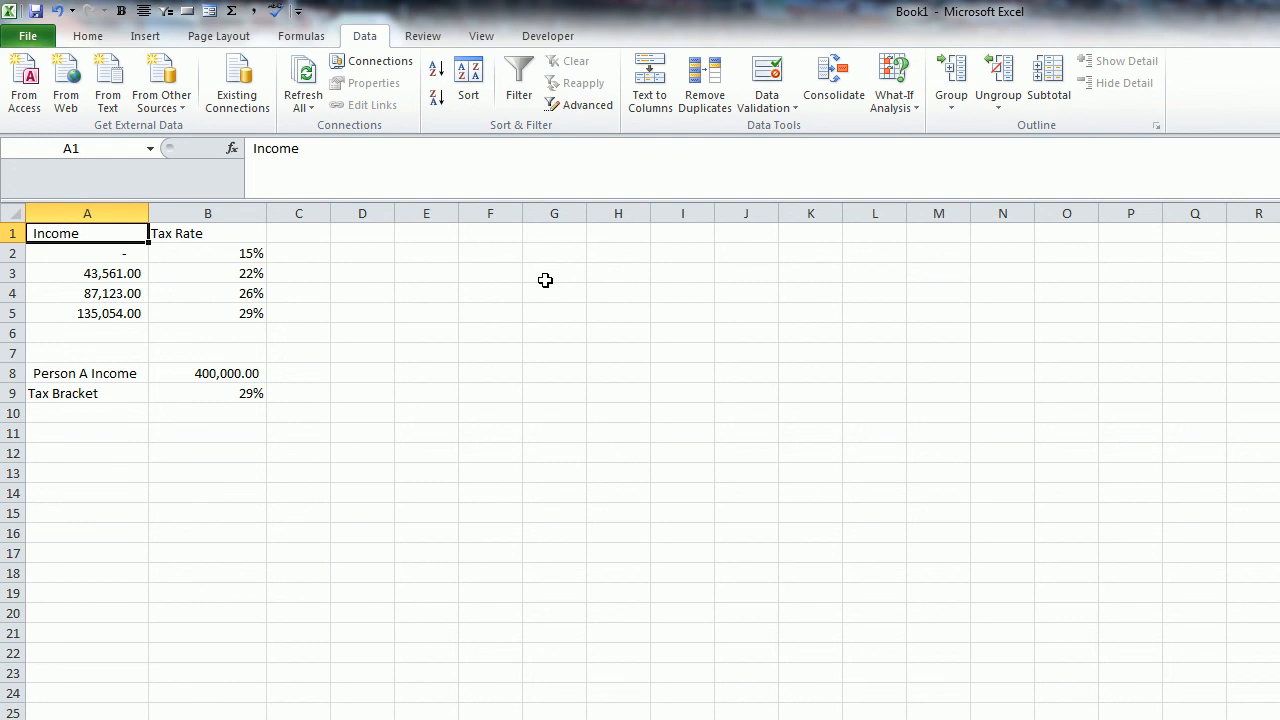